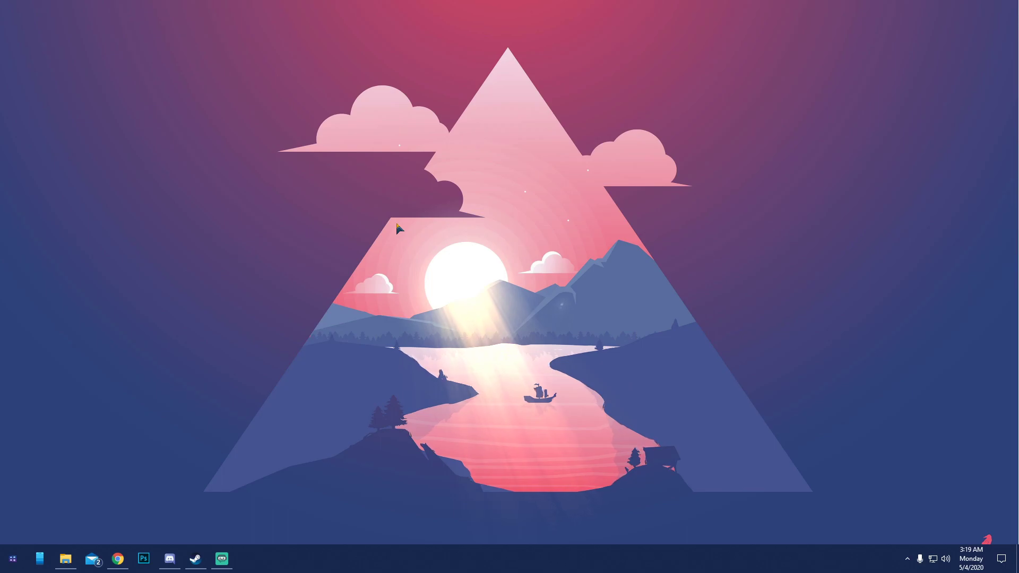
# Restore the Chrome window showing the Discord download page at discordapp.com.
pyautogui.click(118, 558)
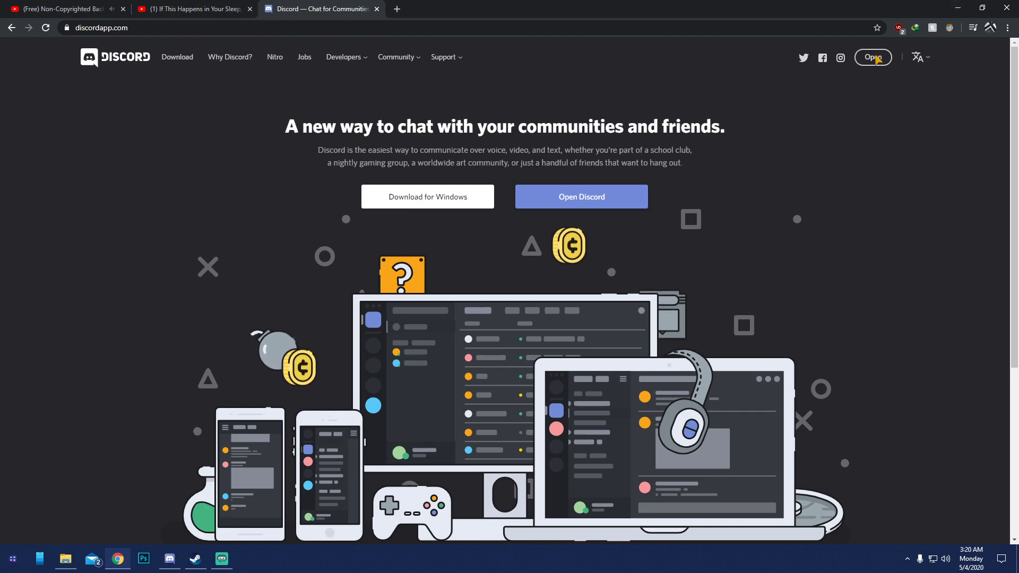
# Minimize Chrome and launch the Discord desktop app from the taskbar.
pyautogui.click(958, 8)
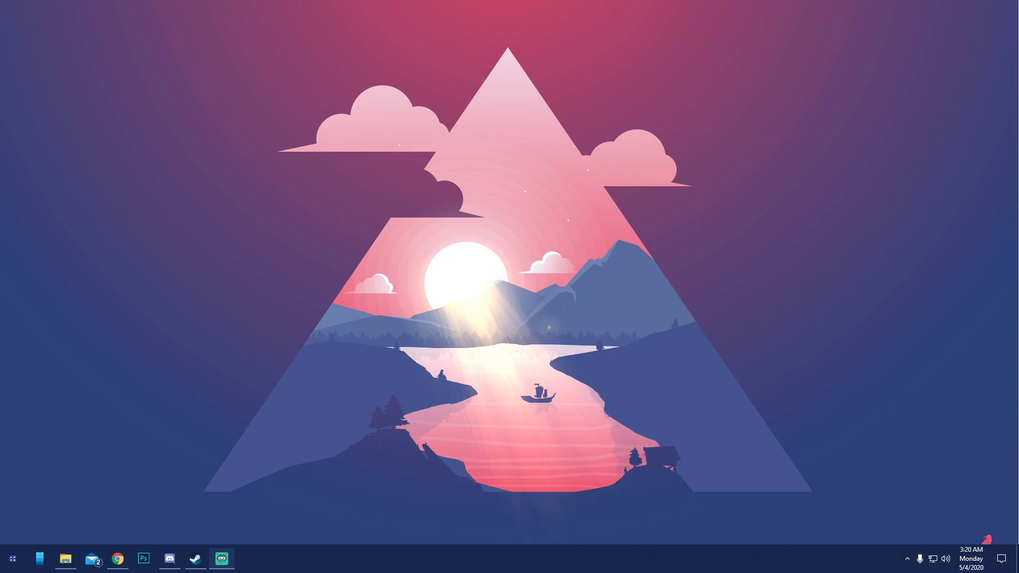
pyautogui.click(170, 558)
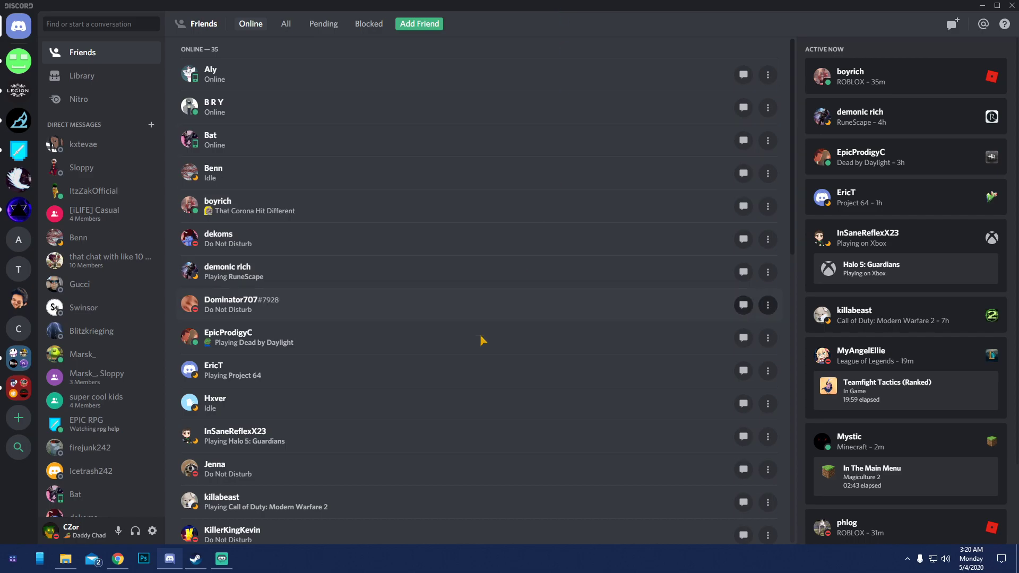
# Create a brand-new server, renaming it to 'CZor's Tutorial' before creating it.
pyautogui.moveTo(723, 10); pyautogui.dragTo(403, 1)
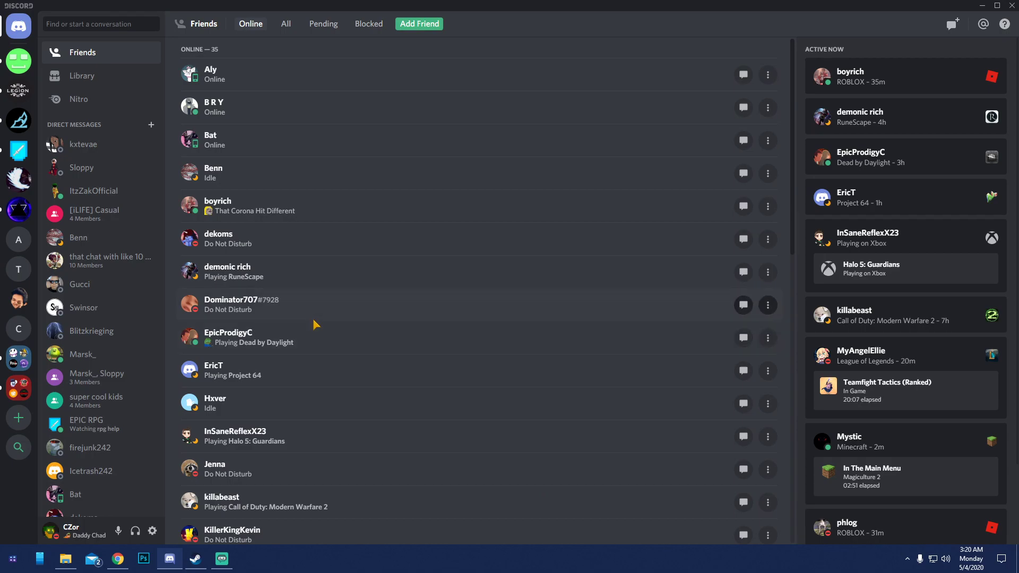
pyautogui.click(18, 419)
pyautogui.click(455, 334)
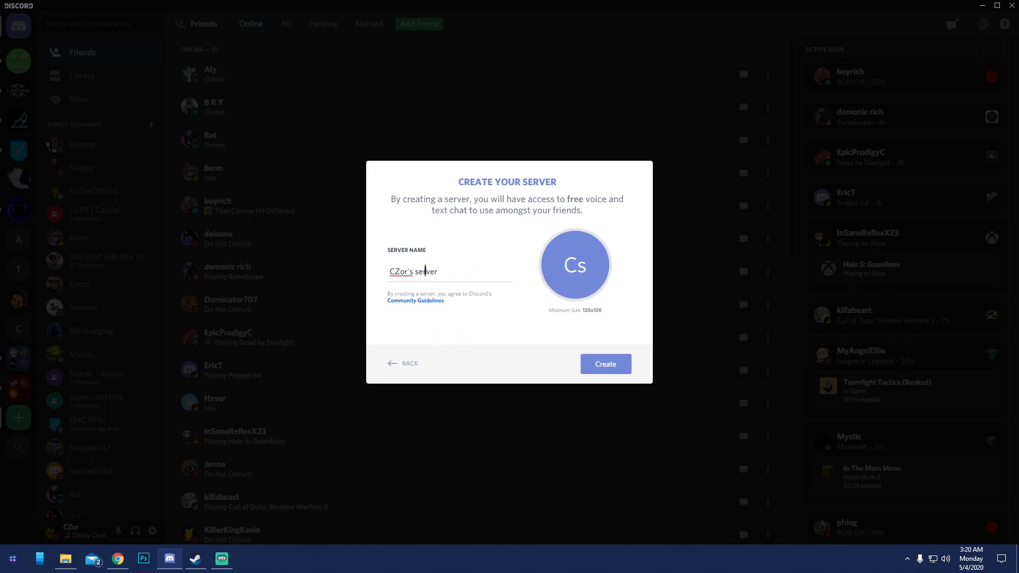
pyautogui.moveTo(438, 271); pyautogui.dragTo(418, 271)
pyautogui.write('Tutorial')
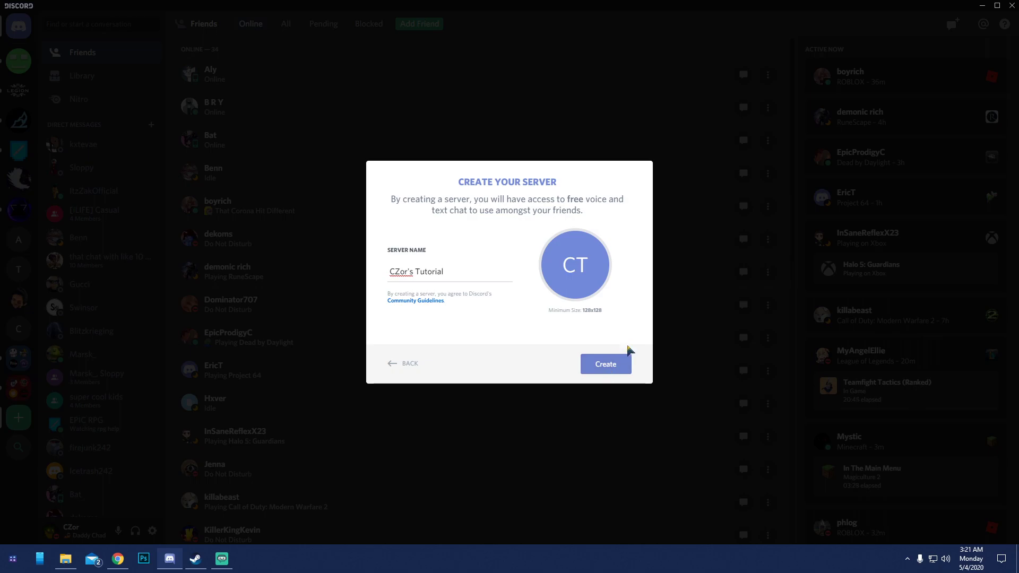
pyautogui.click(605, 364)
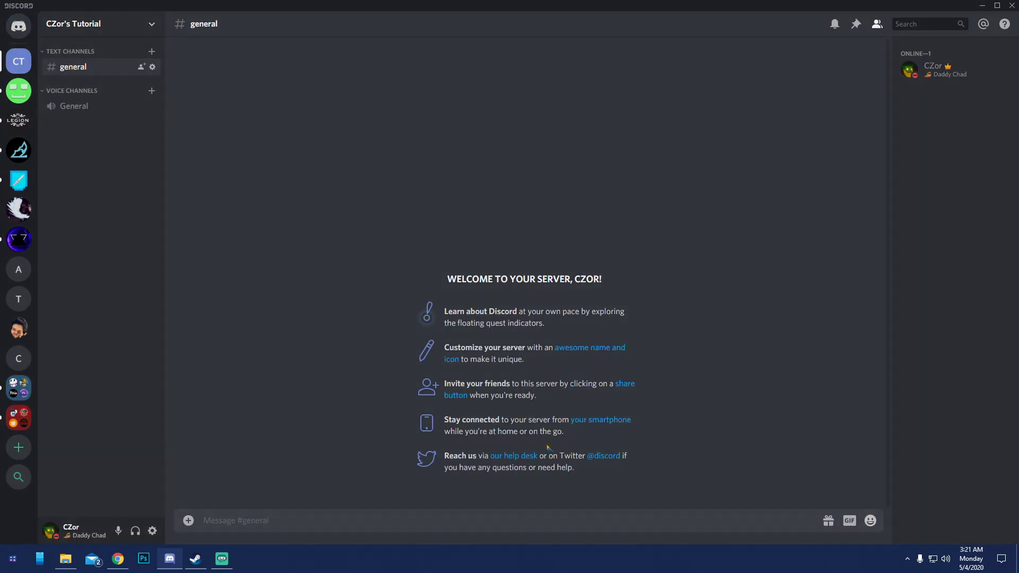
# Dismiss the invite dialog and add a voice channel named afk to the server.
pyautogui.scroll(-10, 500, 295)
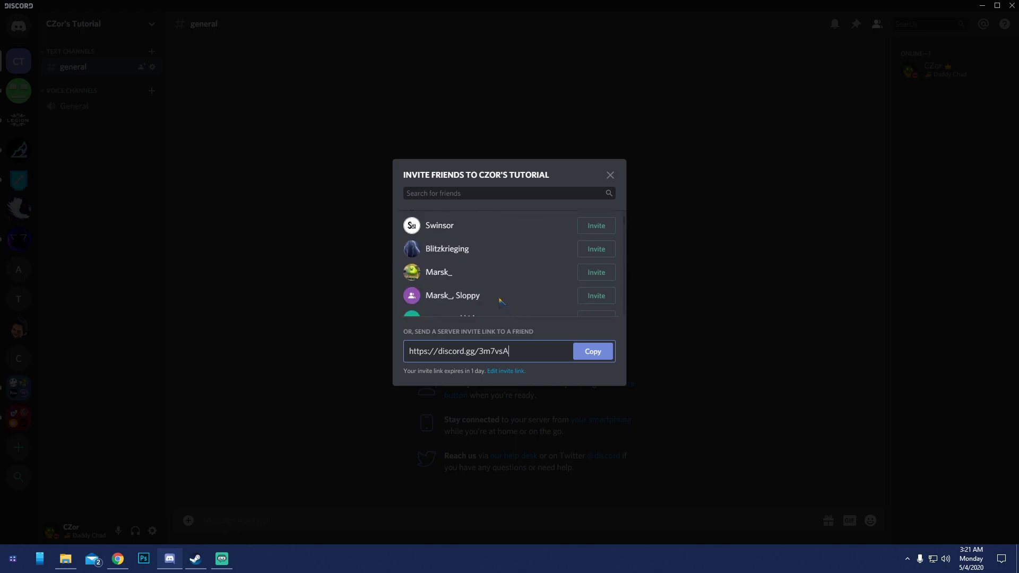
pyautogui.click(610, 176)
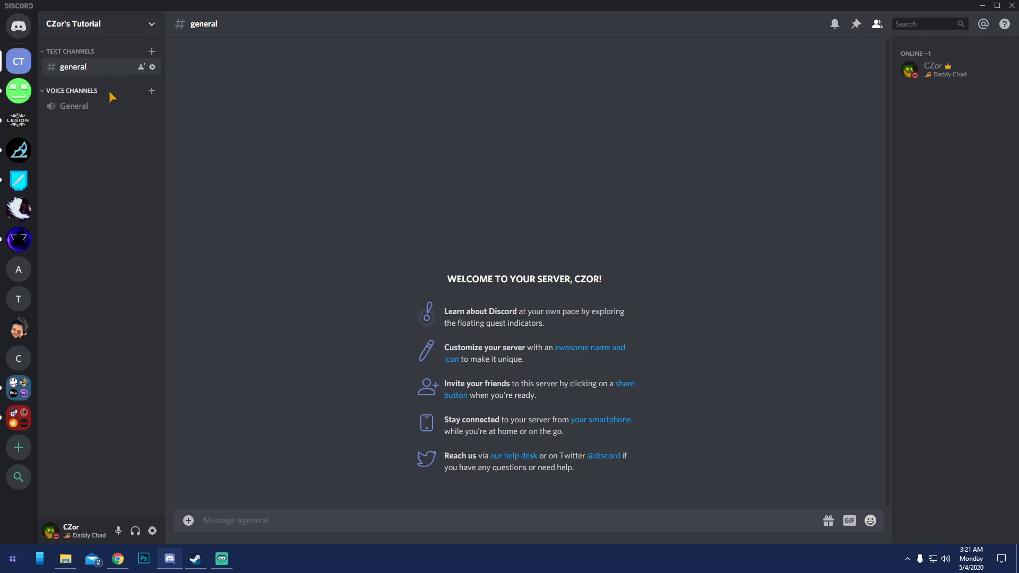
pyautogui.click(92, 31)
pyautogui.click(195, 120)
pyautogui.click(152, 90)
pyautogui.click(417, 266)
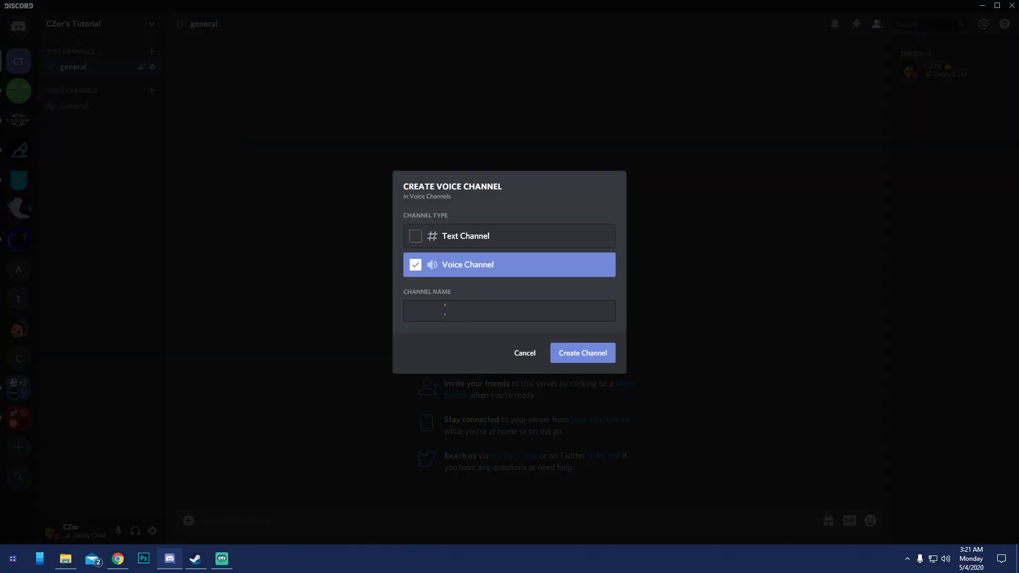
pyautogui.click(603, 360)
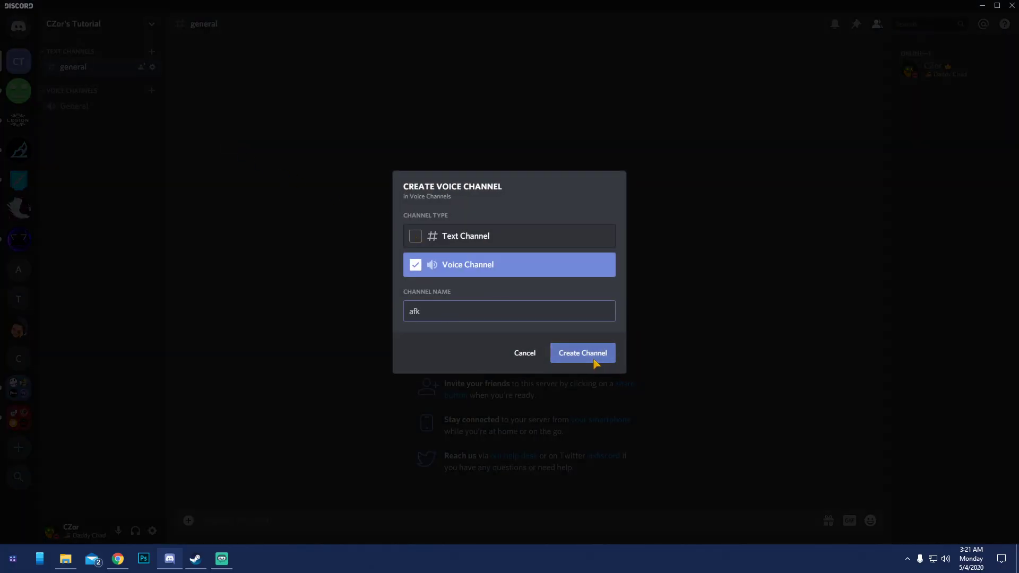
pyautogui.click(84, 27)
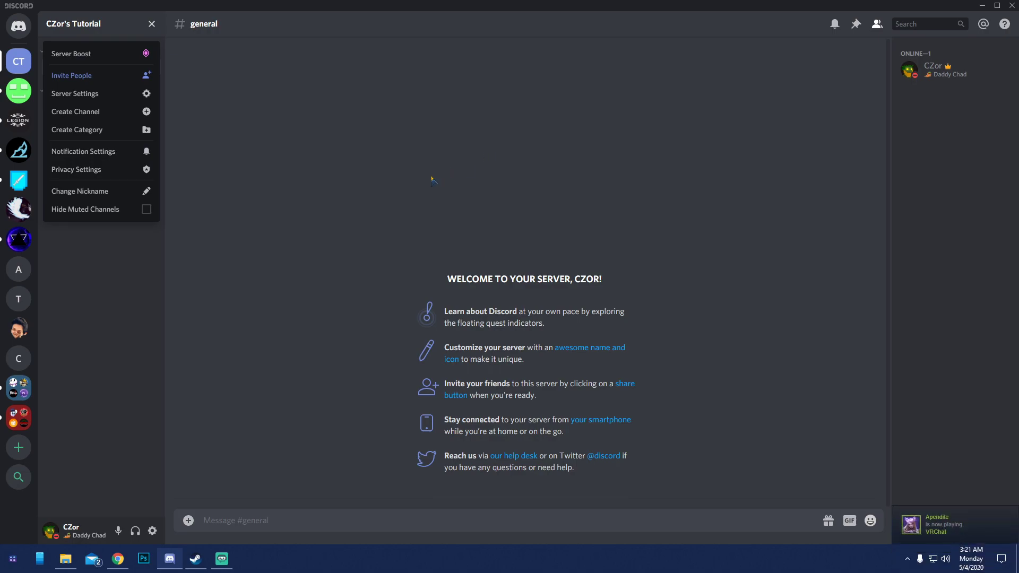
pyautogui.click(430, 180)
pyautogui.click(80, 24)
pyautogui.click(79, 55)
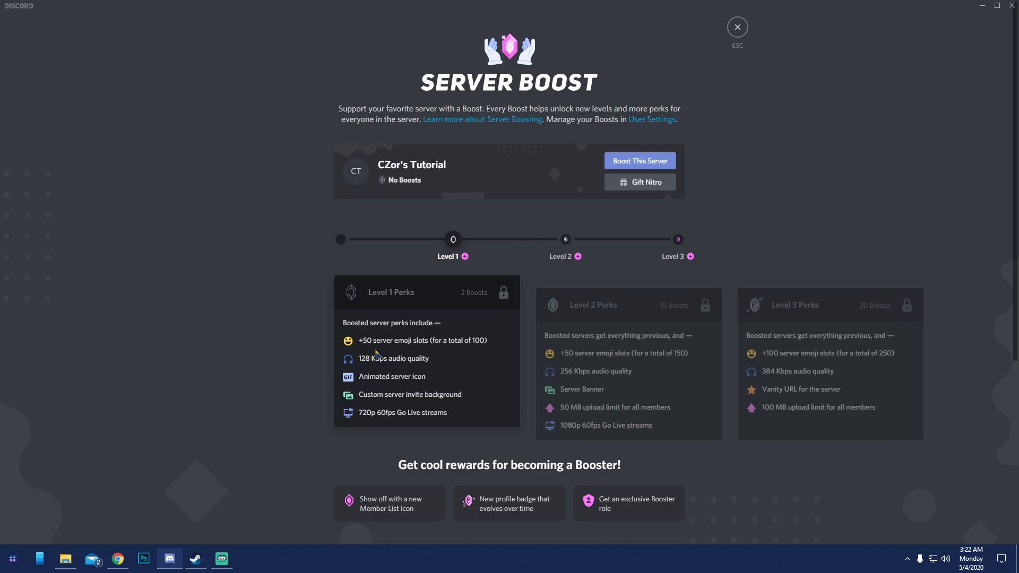
pyautogui.click(613, 297)
pyautogui.click(753, 296)
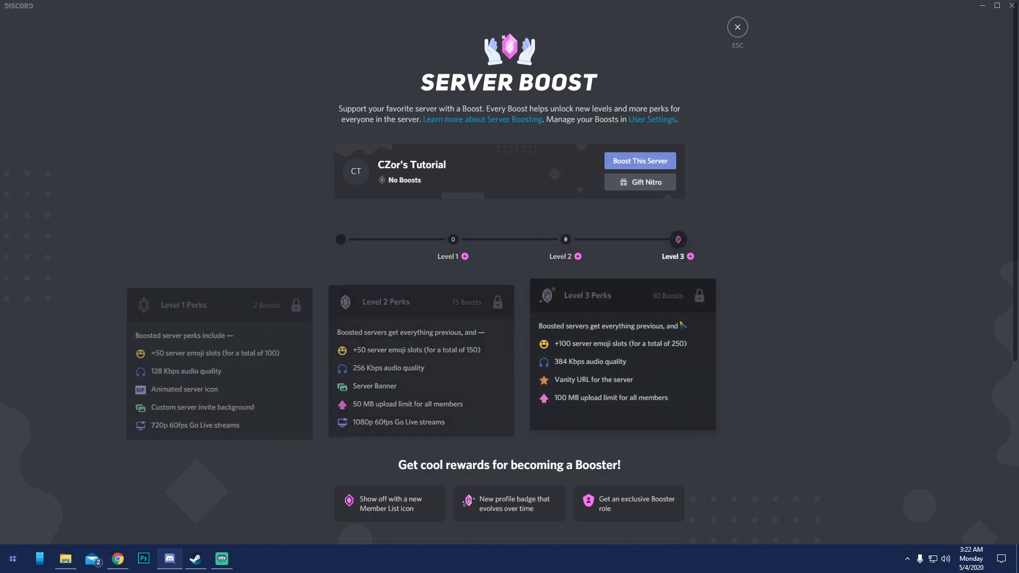
pyautogui.click(345, 355)
pyautogui.click(301, 386)
pyautogui.moveTo(377, 397); pyautogui.dragTo(488, 403)
pyautogui.click(487, 403)
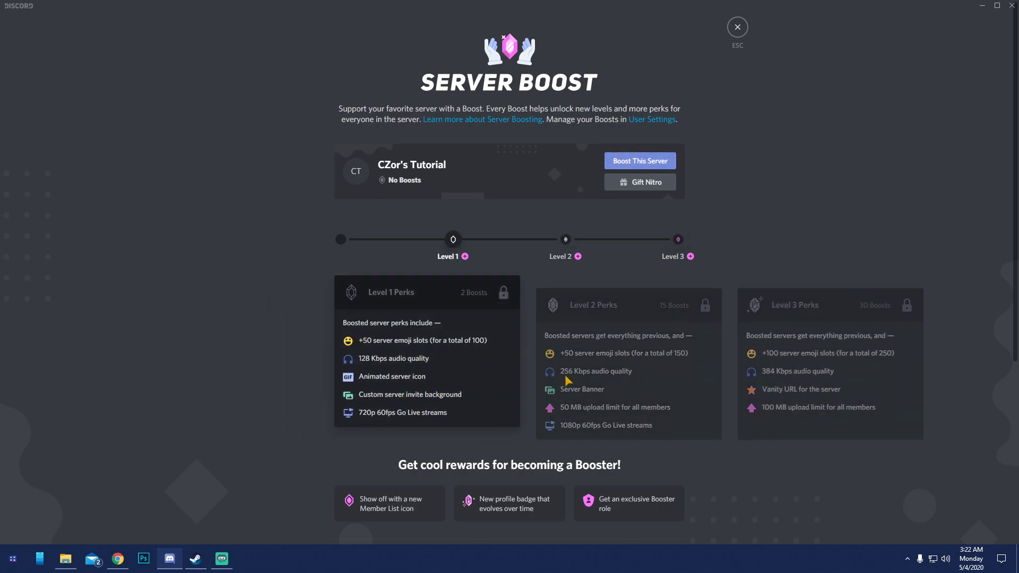
pyautogui.click(642, 310)
pyautogui.click(270, 356)
pyautogui.moveTo(494, 418); pyautogui.dragTo(359, 414)
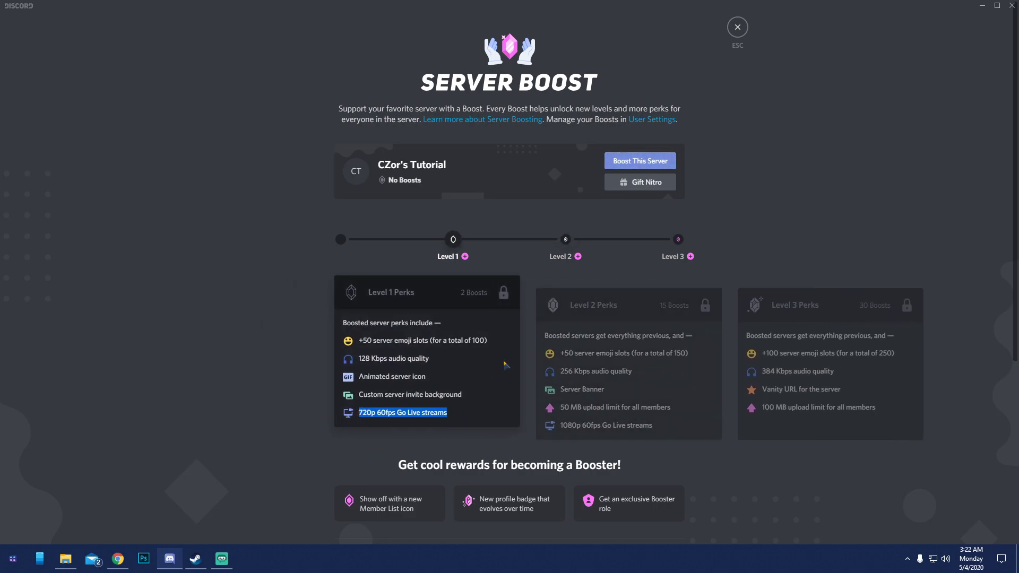
pyautogui.click(599, 313)
pyautogui.moveTo(532, 415); pyautogui.dragTo(432, 377)
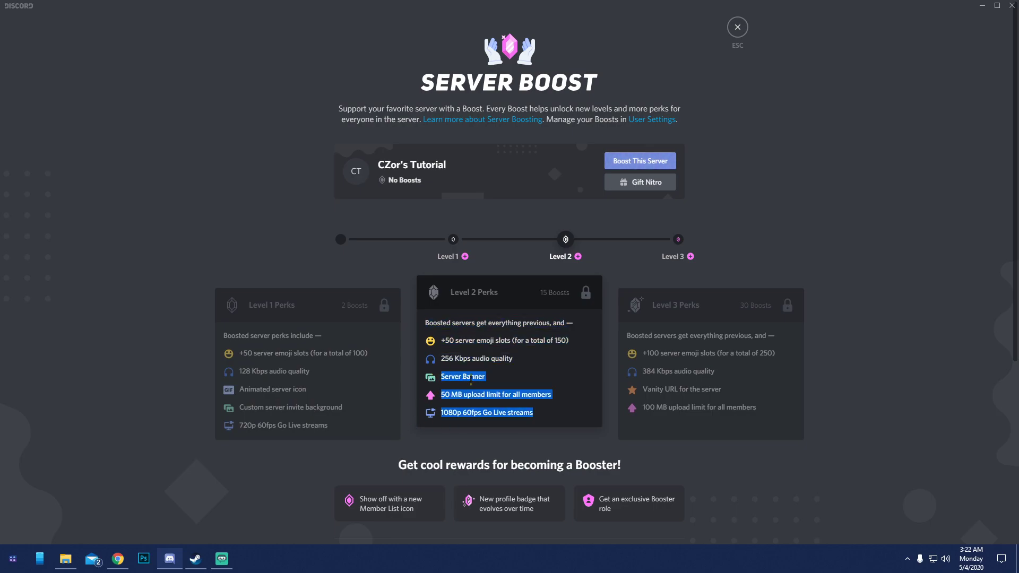
pyautogui.click(699, 306)
pyautogui.moveTo(648, 395); pyautogui.dragTo(507, 379)
pyautogui.click(656, 377)
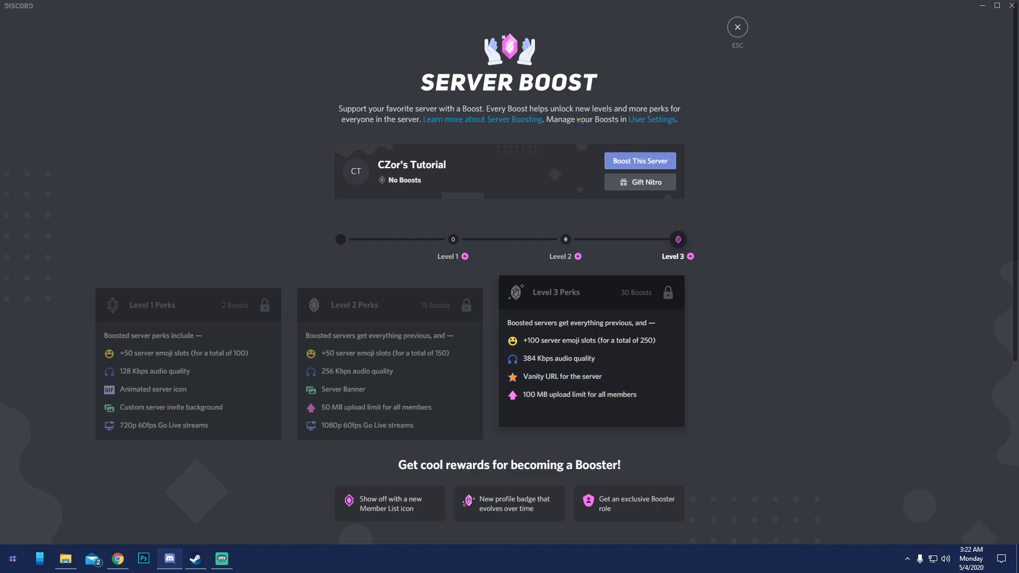
pyautogui.click(733, 33)
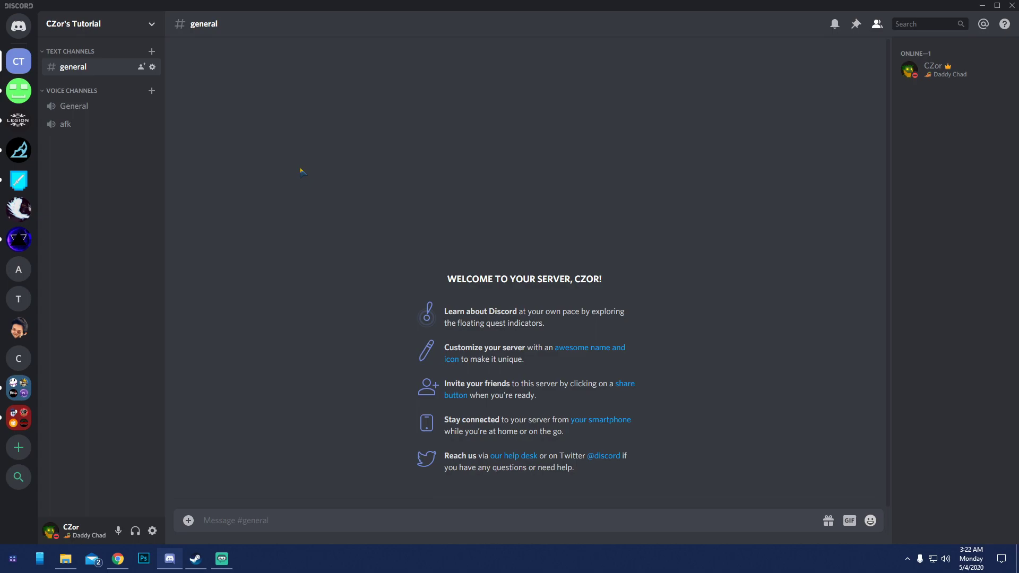
# Open Server Settings and try renaming the server to MaNoCord.
pyautogui.click(84, 28)
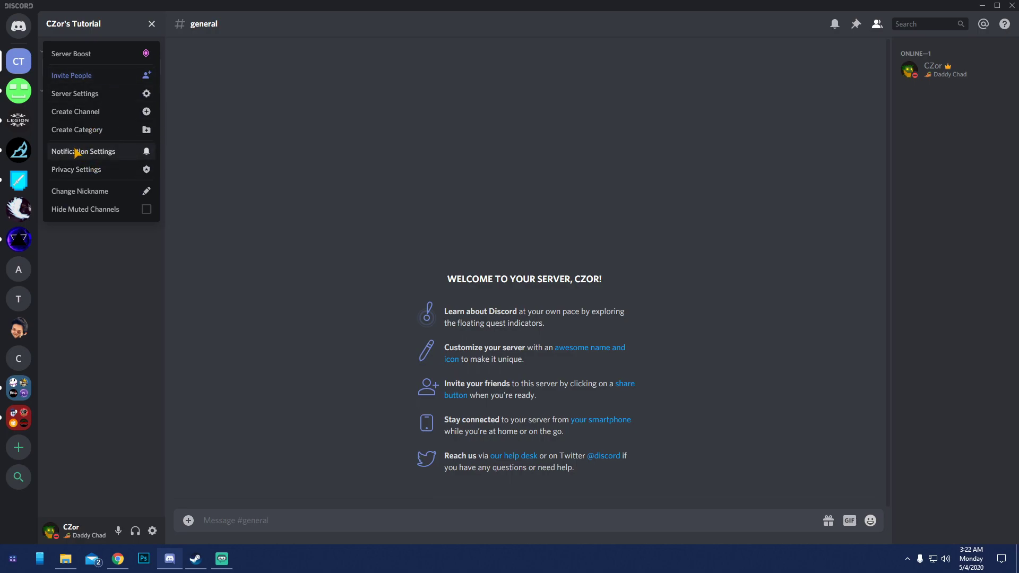
pyautogui.click(82, 96)
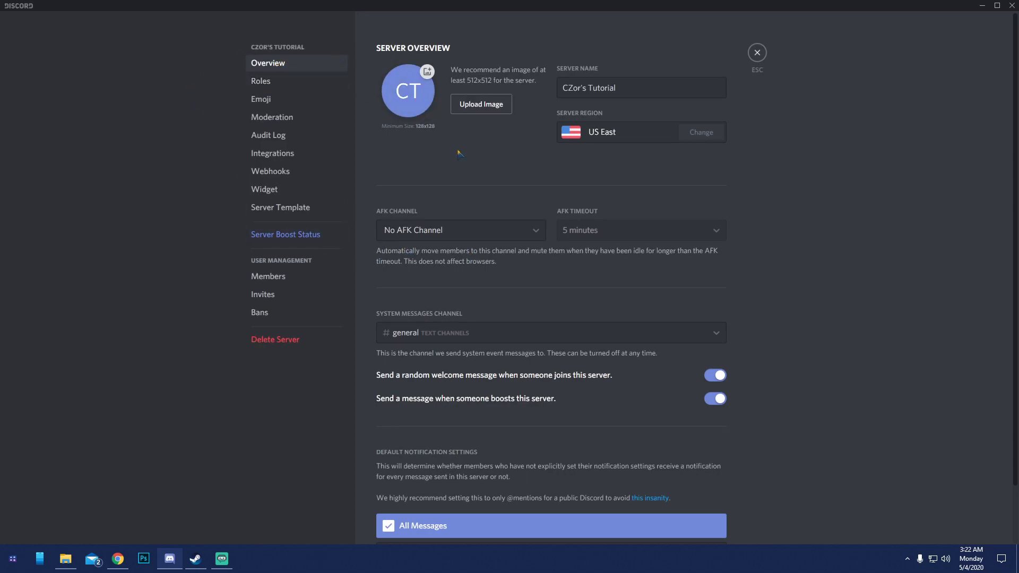
pyautogui.moveTo(670, 80); pyautogui.dragTo(527, 89)
pyautogui.hotkey('ctrl', 'c')
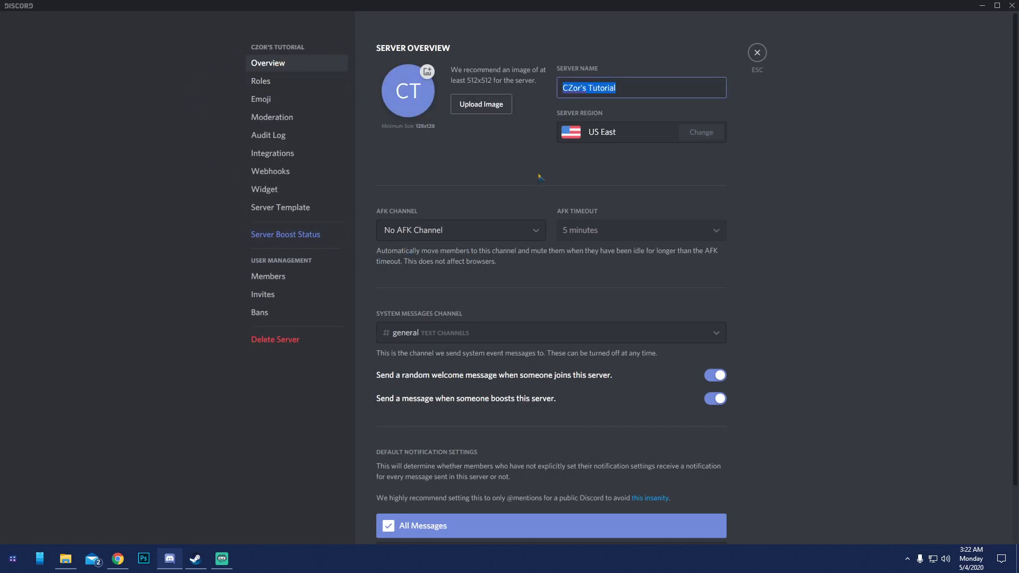
pyautogui.write('CZor')
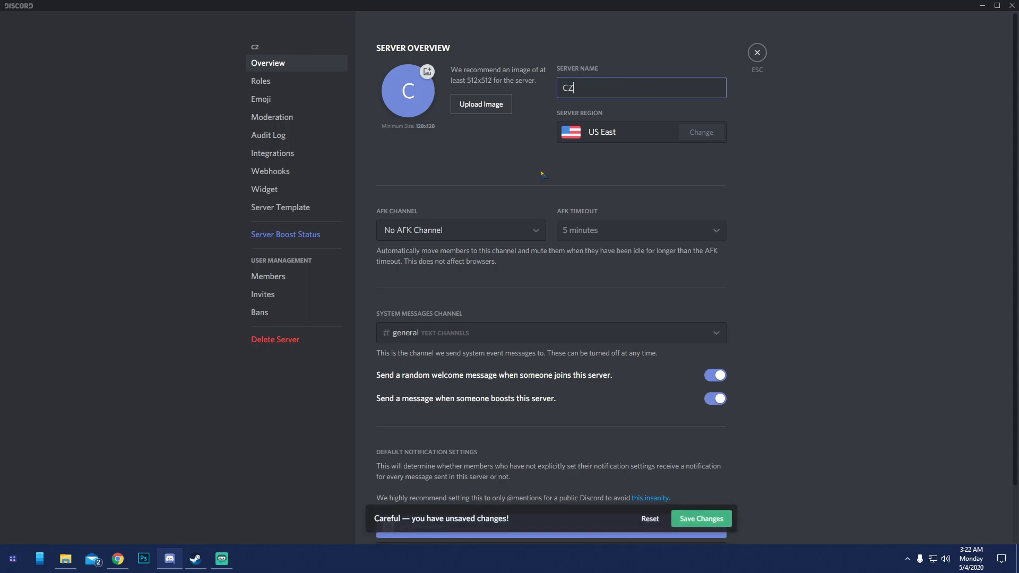
pyautogui.press('BackSpace')
pyautogui.press('BackSpace')
pyautogui.press('BackSpace')
pyautogui.write('MaNoCoer')
pyautogui.press('BackSpace')
pyautogui.write('rd')
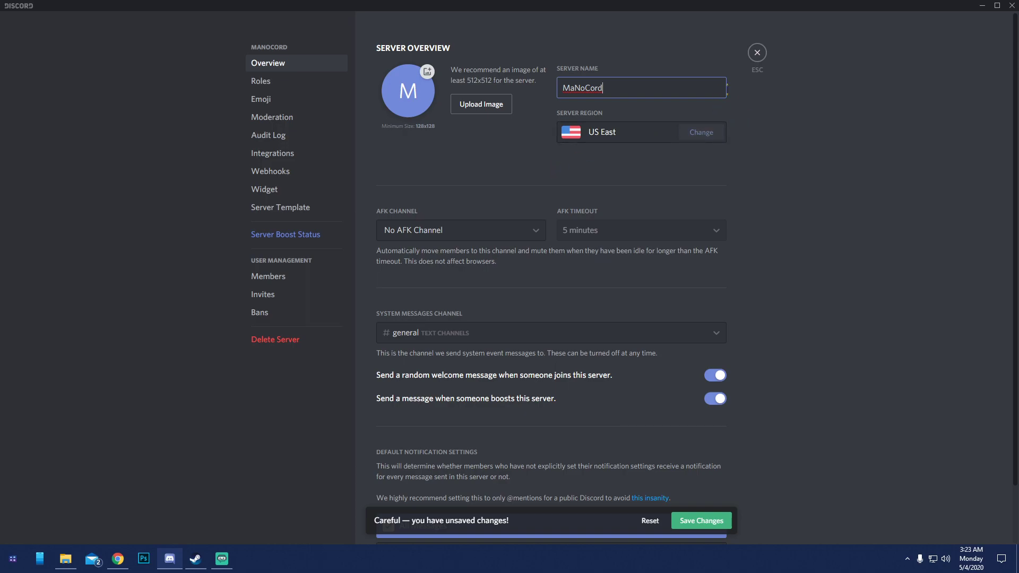
# Restore the name CZor's Tutorial and discard the unsaved rename.
pyautogui.click(620, 99)
pyautogui.doubleClick(621, 88)
pyautogui.press('BackSpace')
pyautogui.hotkey('ctrl', 'v')
pyautogui.click(690, 520)
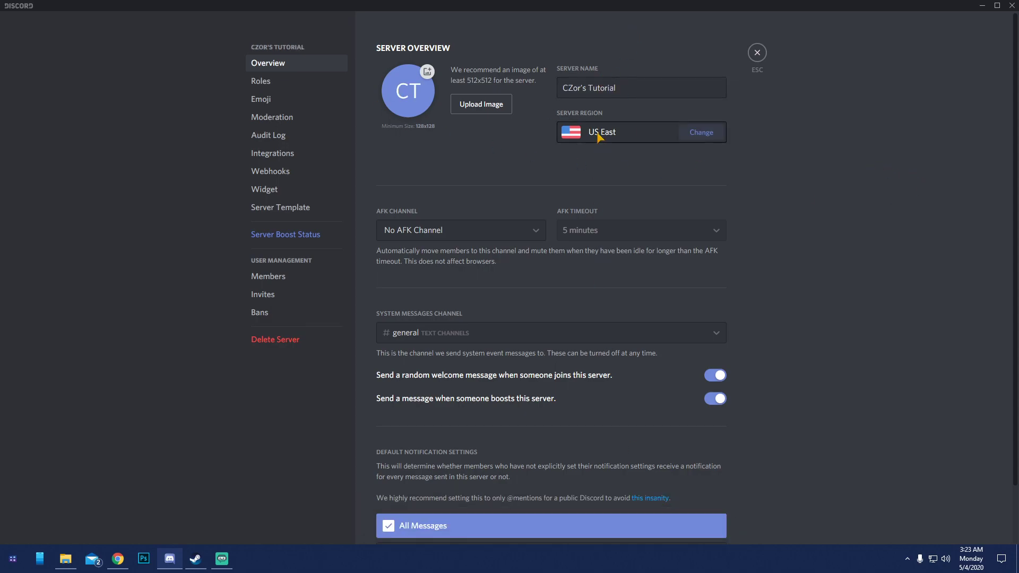
pyautogui.click(697, 139)
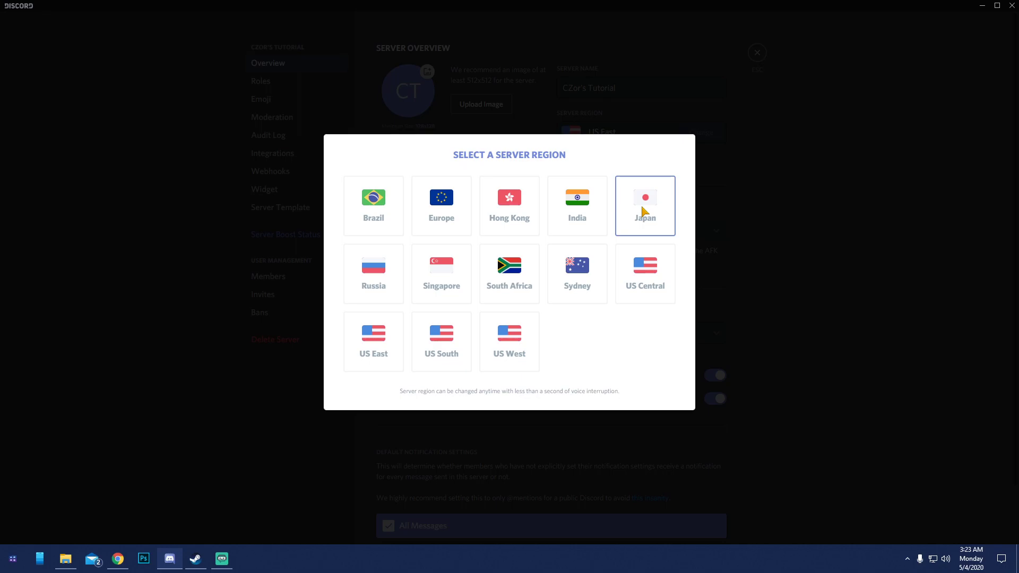
pyautogui.click(376, 353)
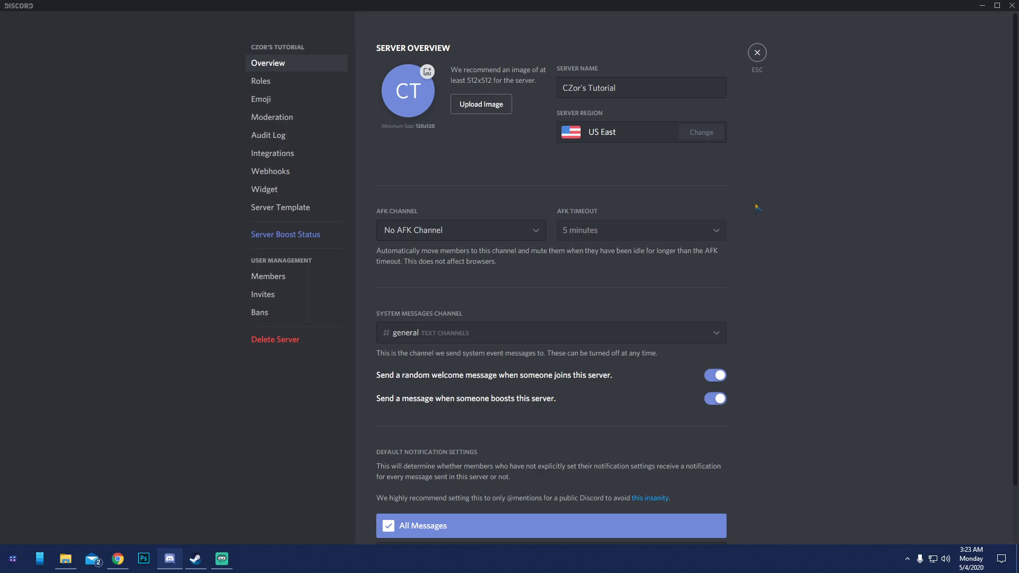
# Choose afk as the AFK channel and set the AFK timeout to 15 minutes.
pyautogui.click(404, 235)
pyautogui.click(401, 298)
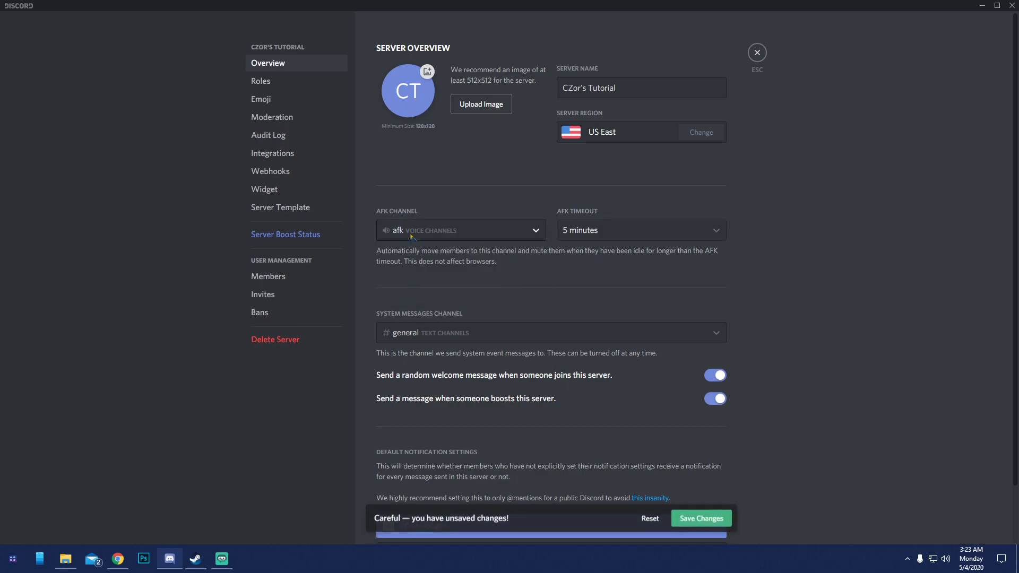
pyautogui.click(594, 230)
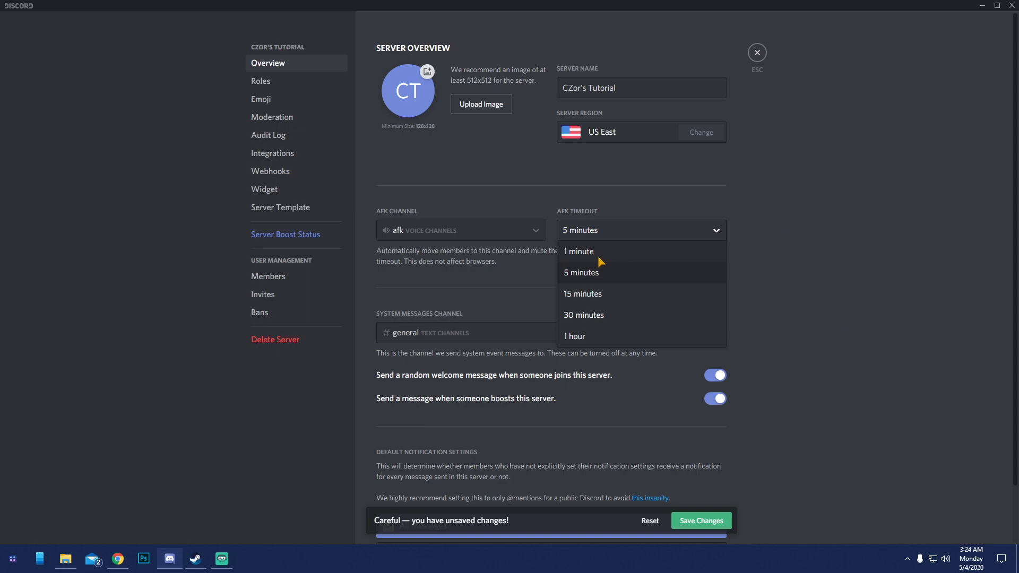
pyautogui.click(605, 272)
pyautogui.click(590, 236)
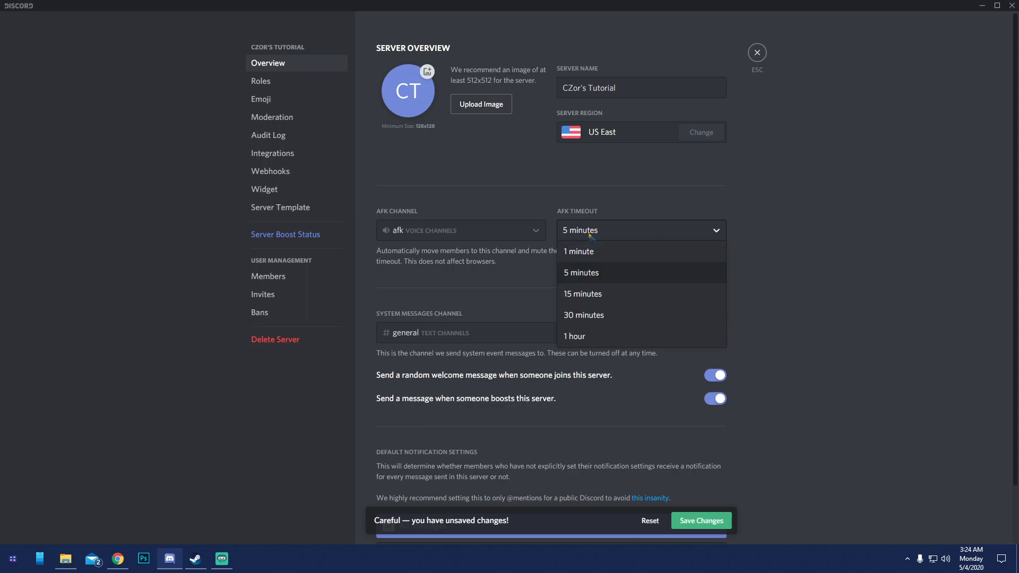
pyautogui.click(584, 294)
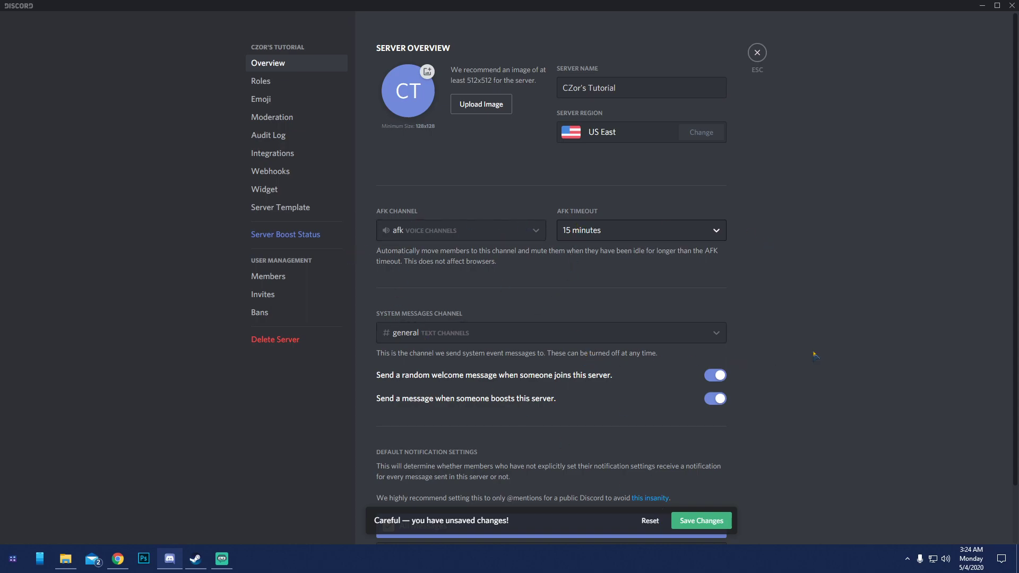
pyautogui.scroll(-1, 816, 316)
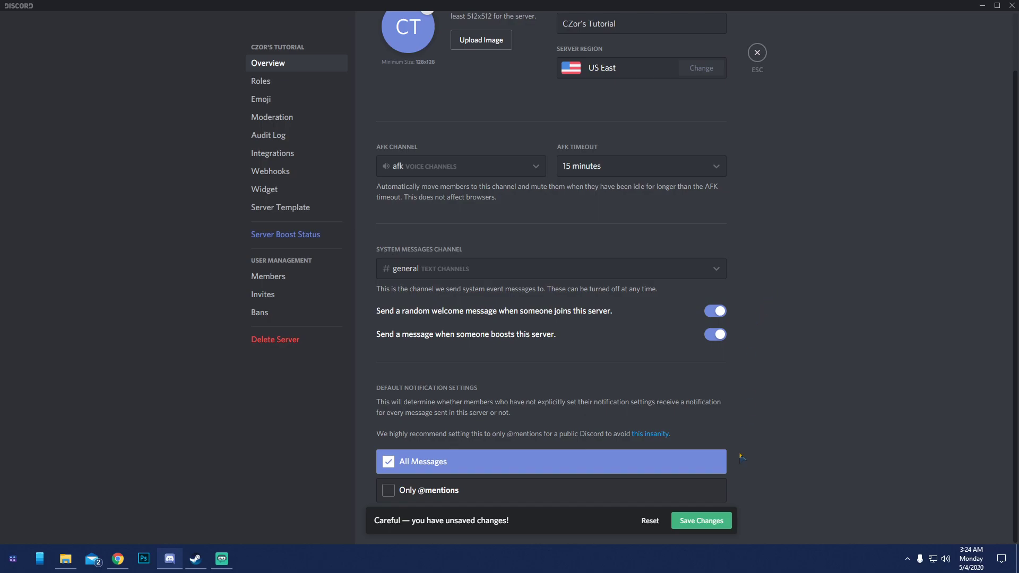
pyautogui.click(689, 520)
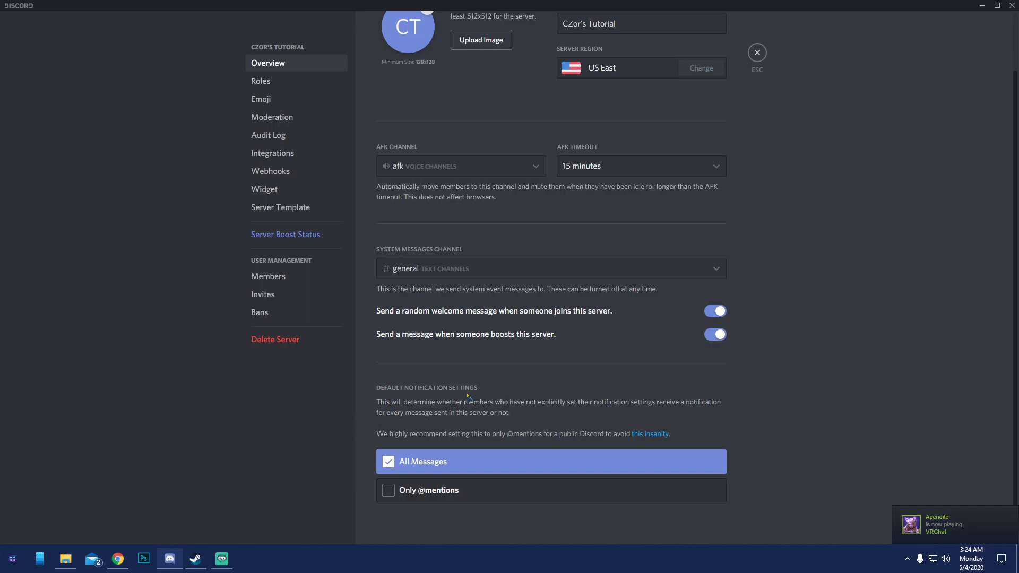
pyautogui.click(391, 493)
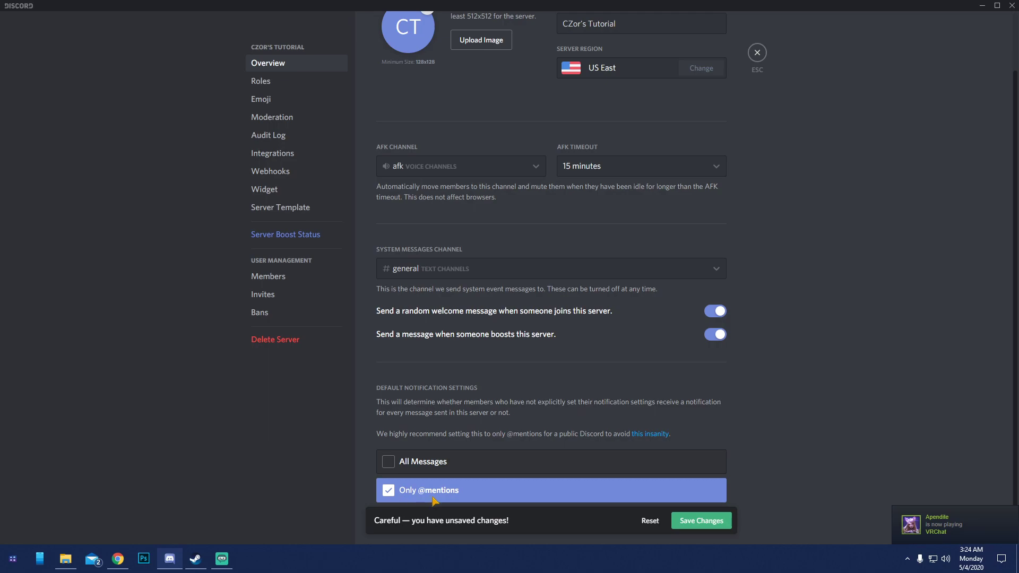
pyautogui.click(701, 521)
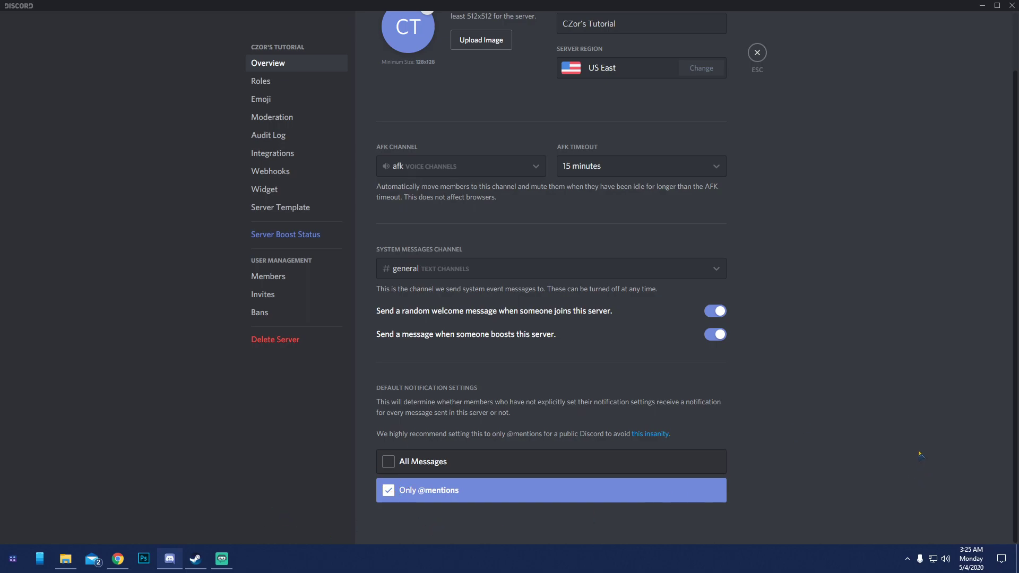
pyautogui.scroll(1, 764, 276)
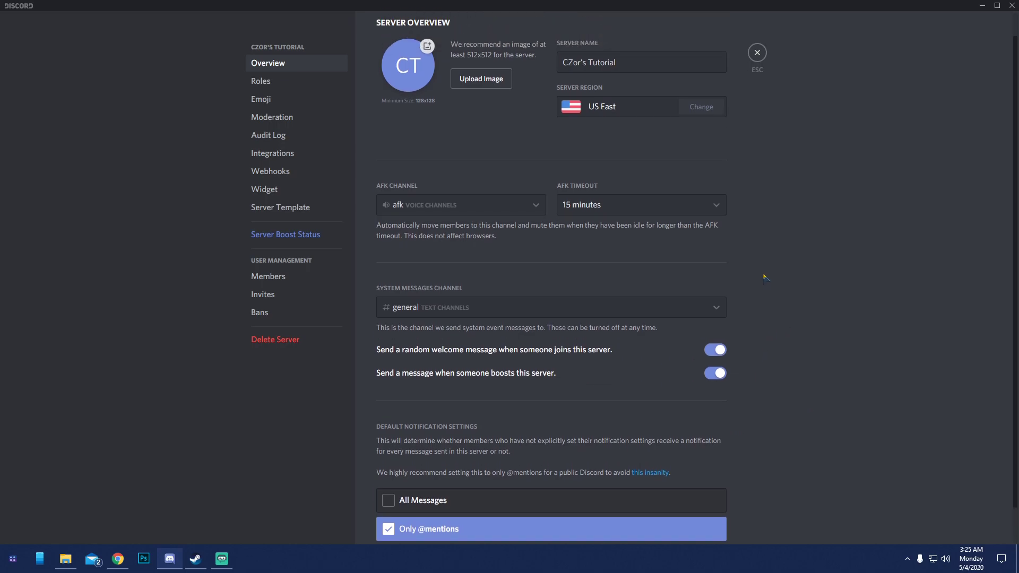
pyautogui.scroll(-1, 764, 276)
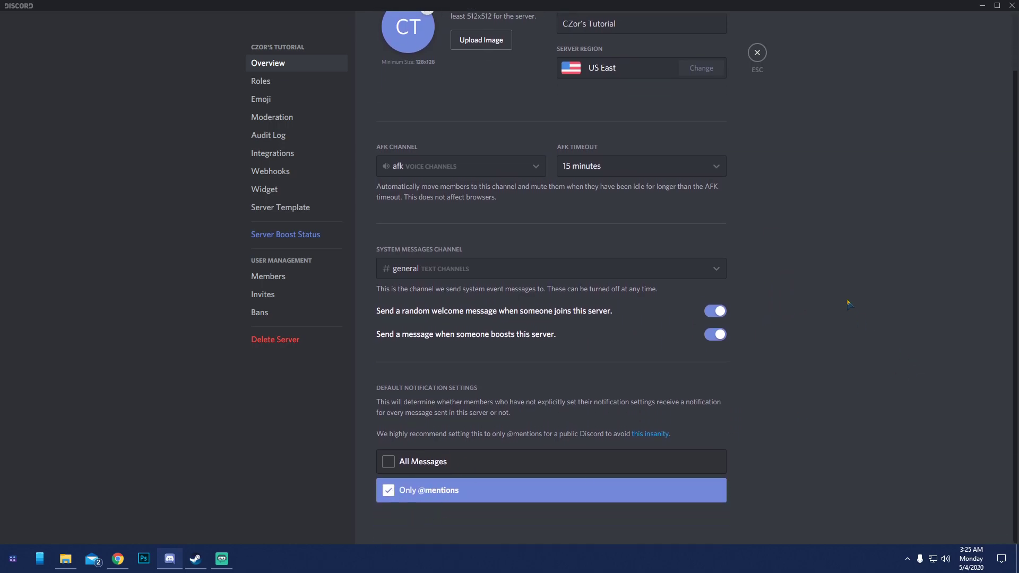
pyautogui.scroll(2, 847, 303)
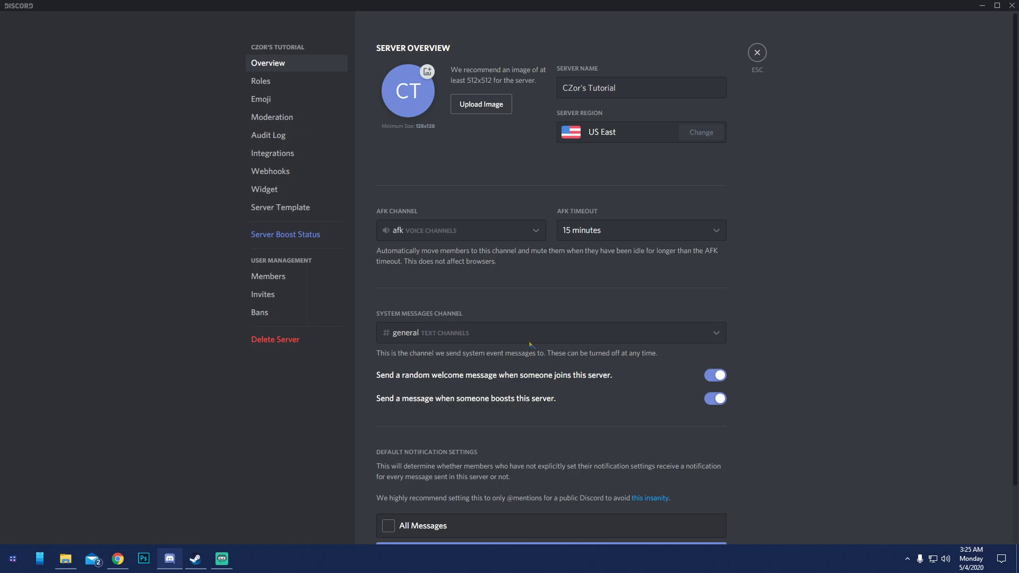
# In Roles, add a role named Members coloured blue and save it.
pyautogui.click(258, 82)
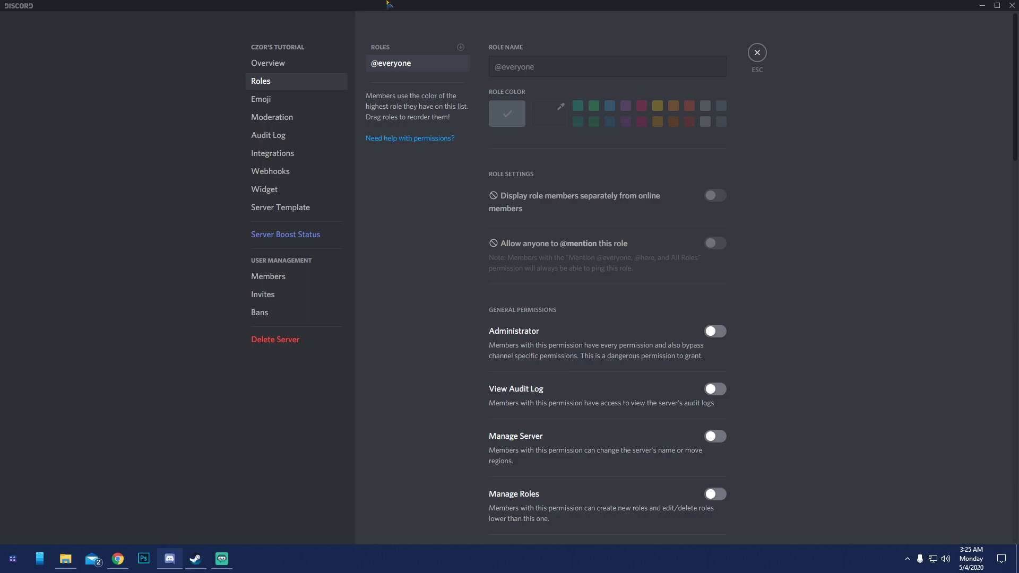
pyautogui.click(460, 47)
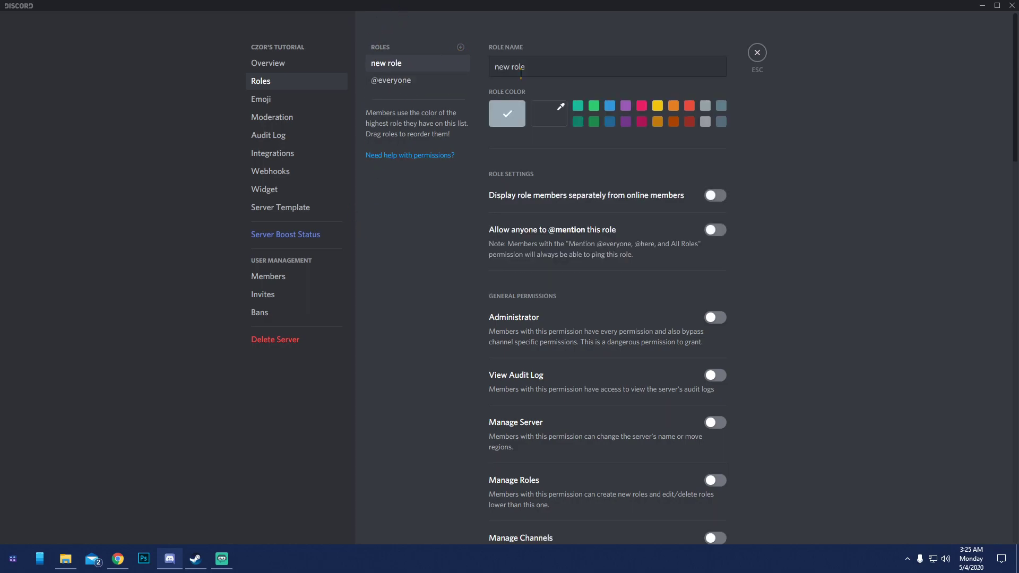
pyautogui.write('Mem')
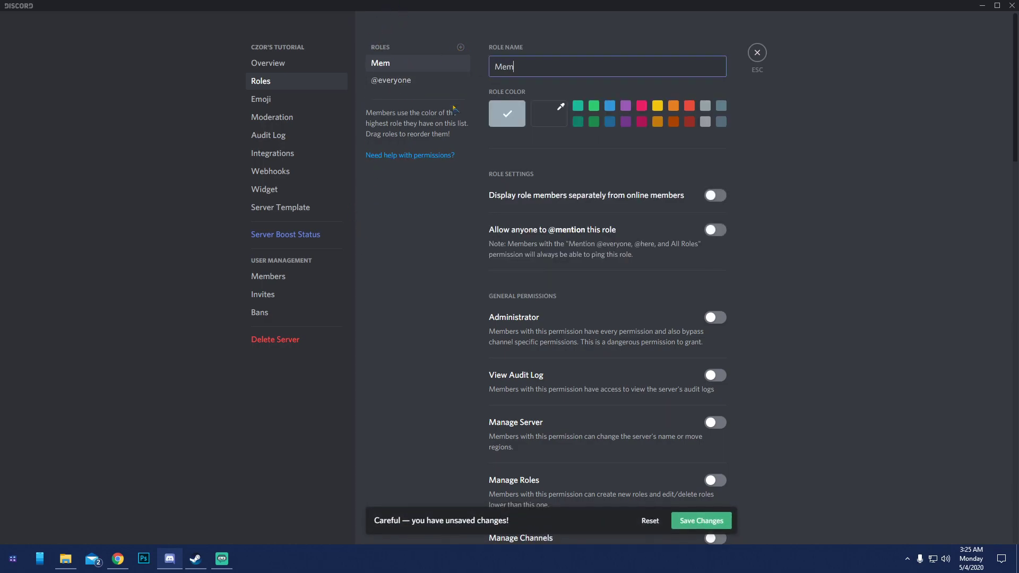
pyautogui.write('bers')
pyautogui.click(640, 106)
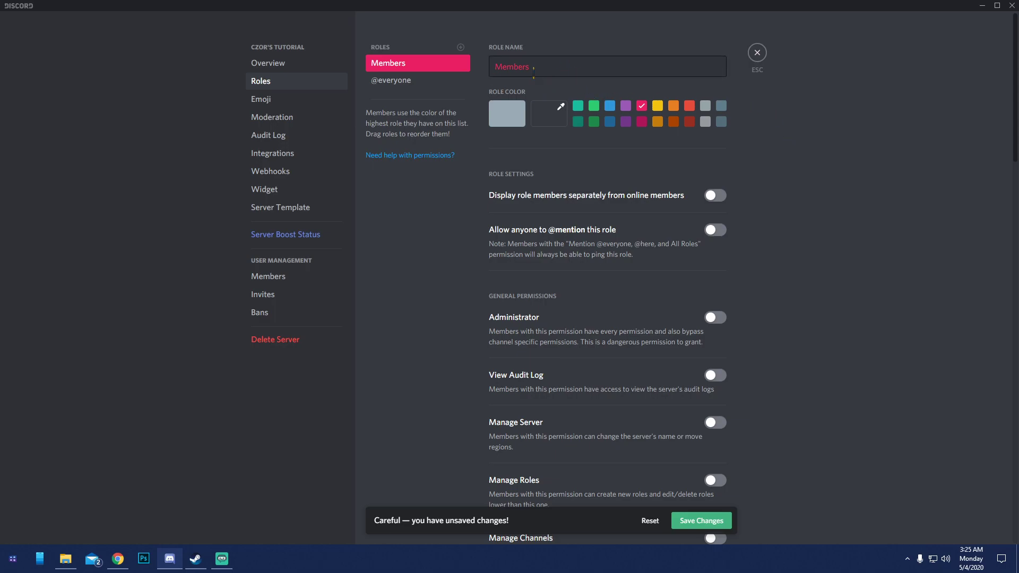
pyautogui.click(610, 106)
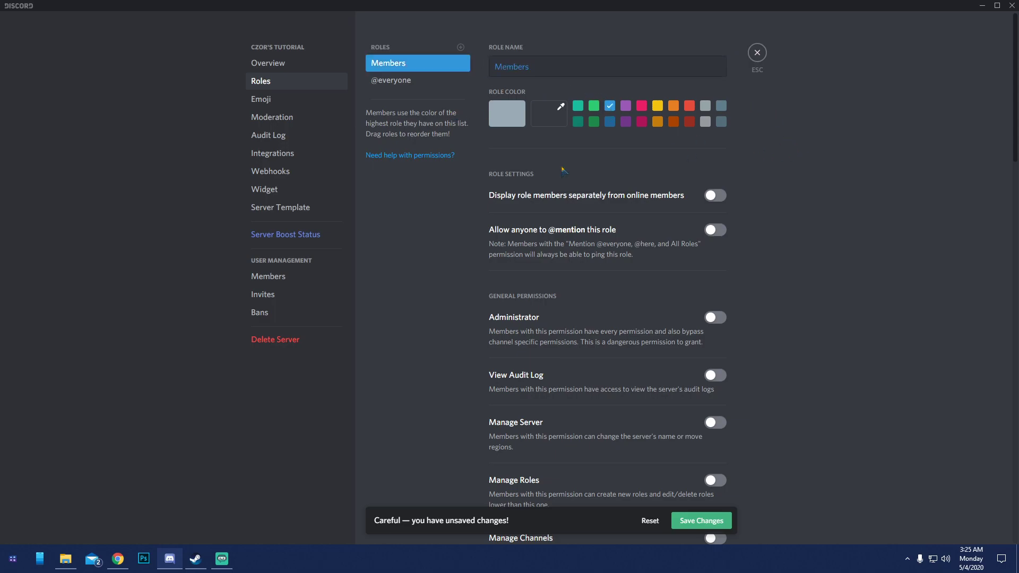
pyautogui.click(689, 520)
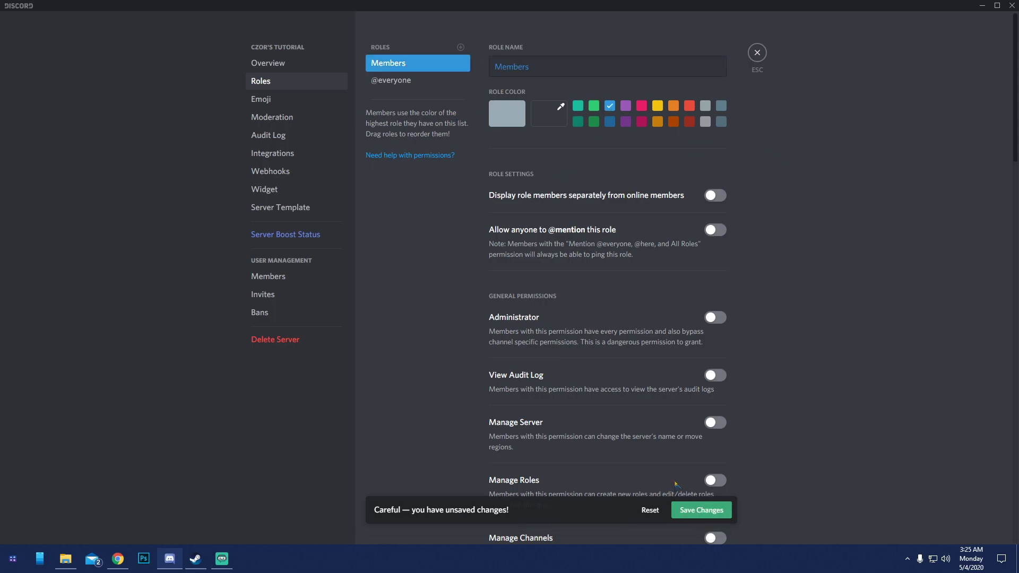
# Add a role named Moderator, colour it green, and save it.
pyautogui.click(461, 47)
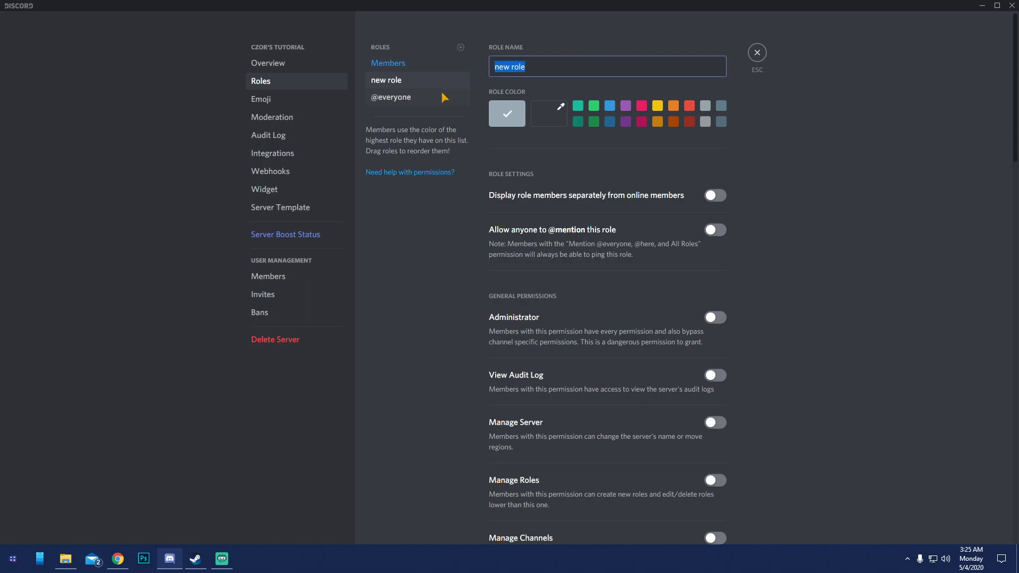
pyautogui.write('Moderator')
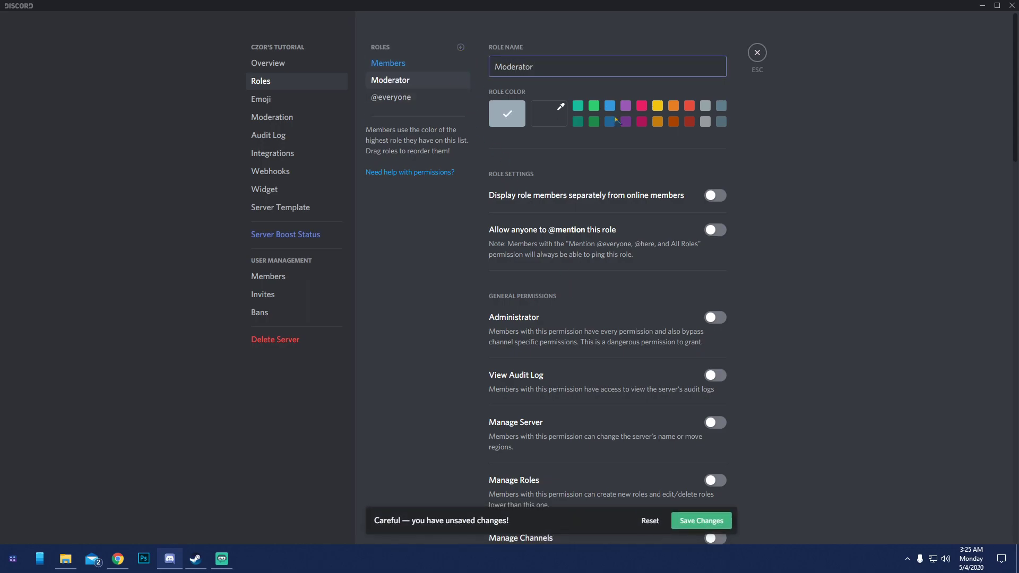
pyautogui.click(685, 520)
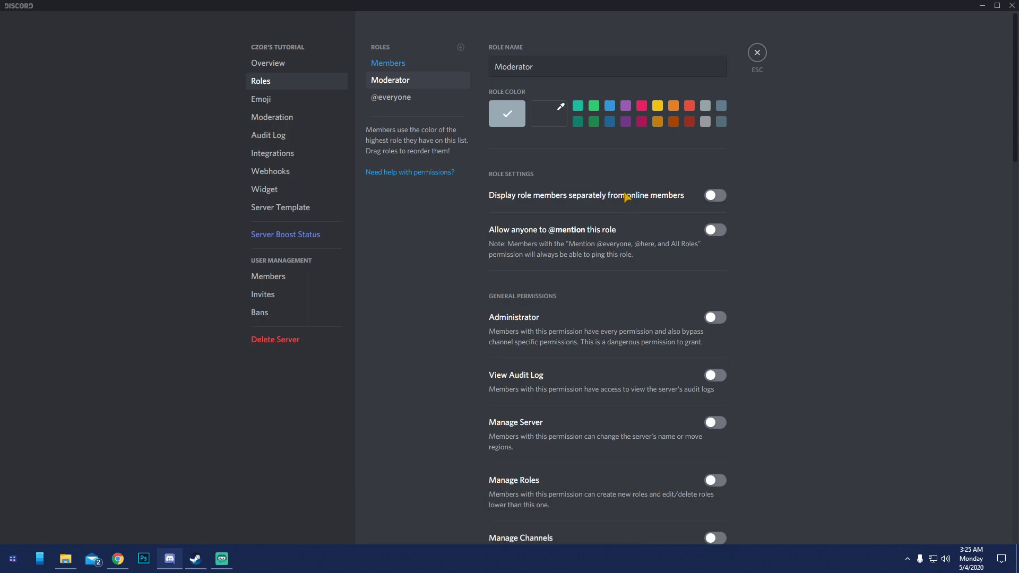
pyautogui.click(594, 106)
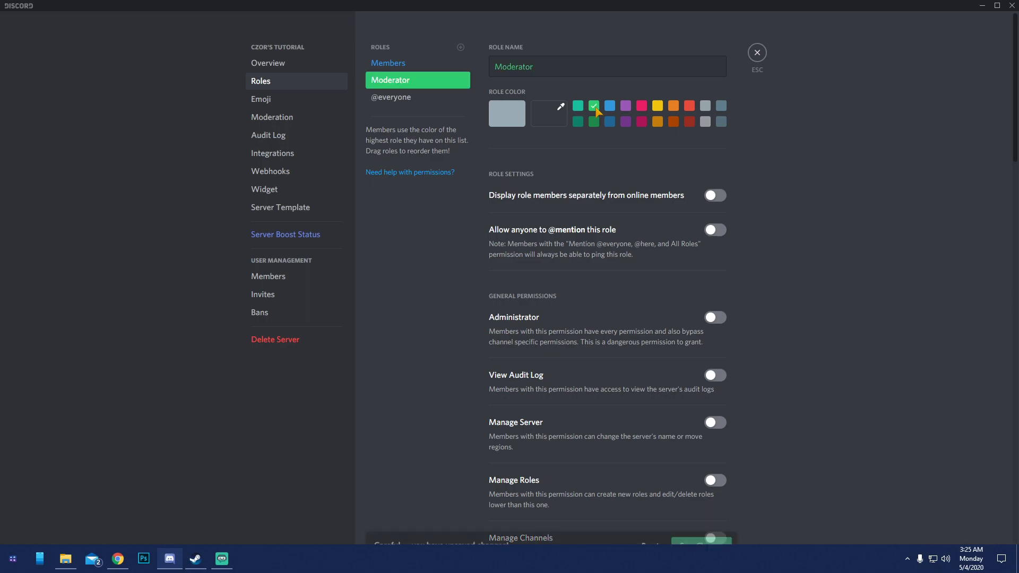
pyautogui.click(700, 521)
pyautogui.moveTo(384, 73); pyautogui.dragTo(393, 59)
# Add a role named CZor, colour it pink, and save it.
pyautogui.click(460, 47)
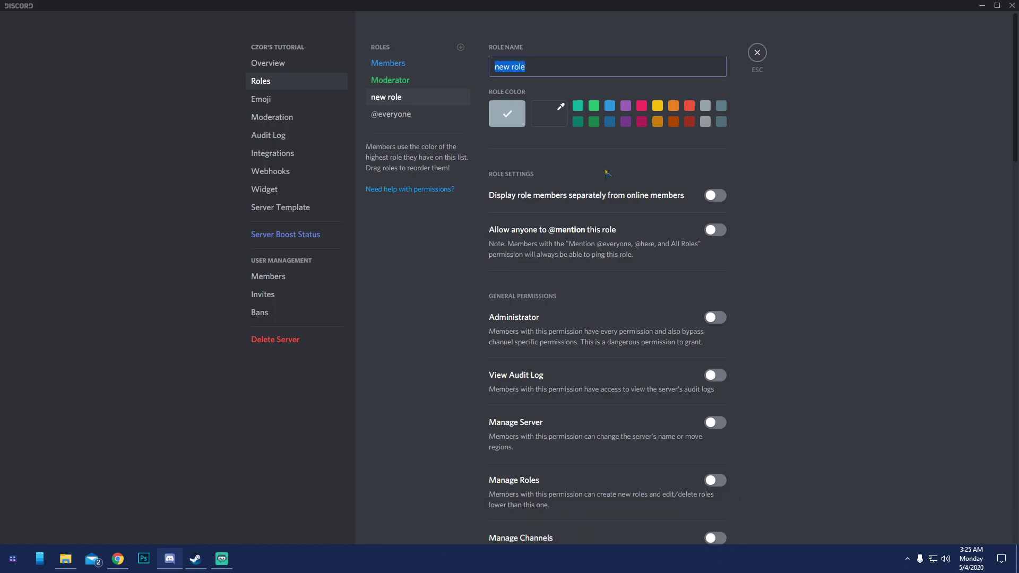
pyautogui.write('CZor')
pyautogui.click(876, 421)
pyautogui.click(698, 522)
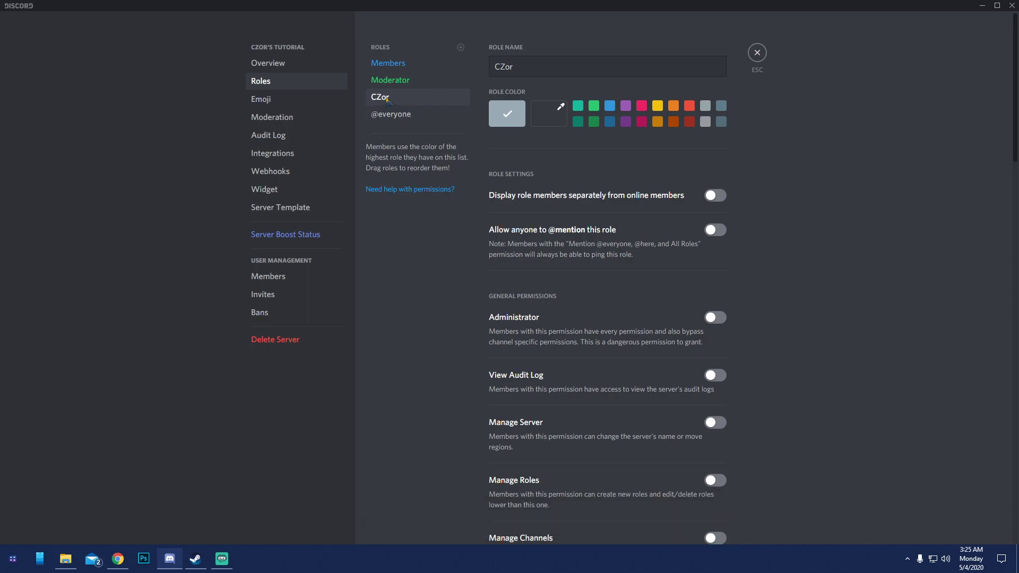
pyautogui.click(657, 106)
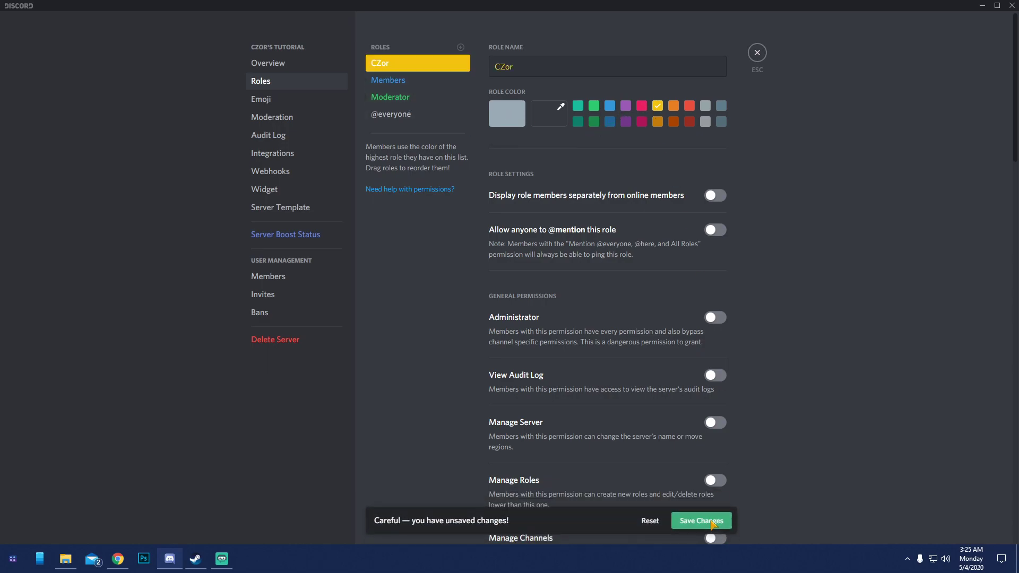
pyautogui.click(642, 105)
pyautogui.click(691, 524)
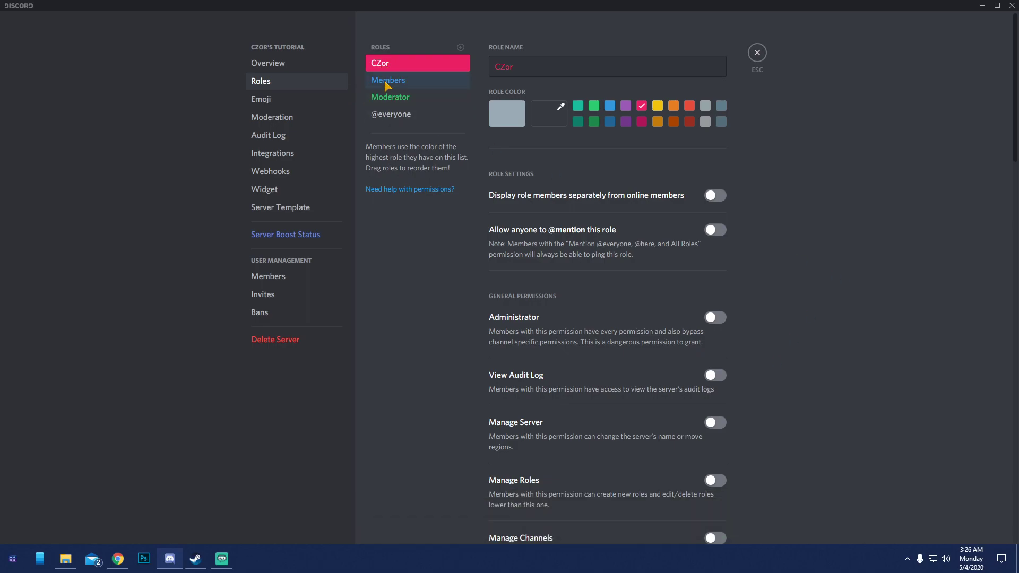
# Drag Members below Moderator so roles read CZor, Moderator, Members, then save.
pyautogui.moveTo(385, 85)
pyautogui.mouseDown()
pyautogui.moveTo(382, 59)
pyautogui.moveTo(387, 81)
pyautogui.mouseUp()
pyautogui.moveTo(392, 85)
pyautogui.mouseDown()
pyautogui.moveTo(391, 97)
pyautogui.moveTo(391, 82)
pyautogui.mouseUp()
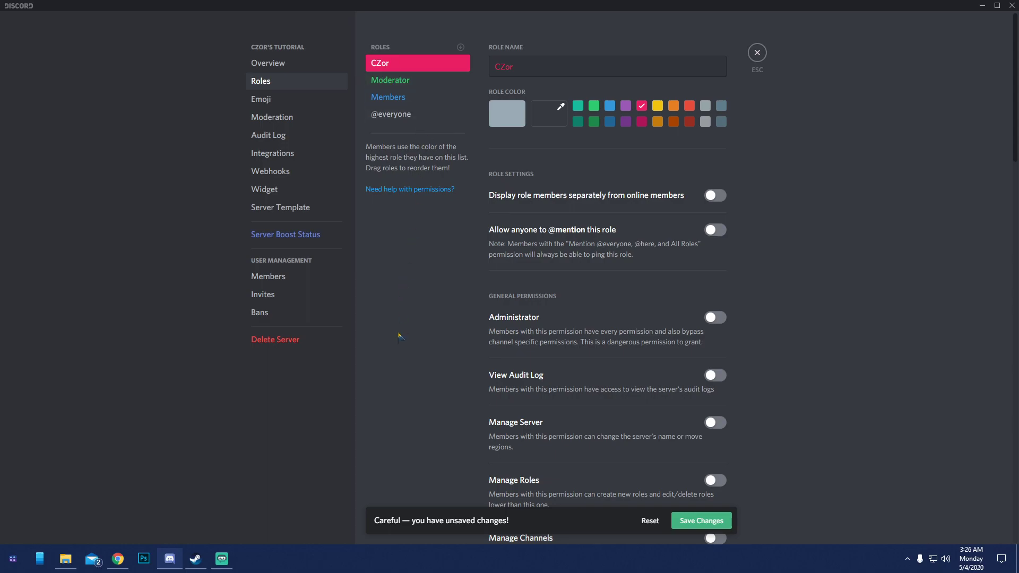
pyautogui.click(690, 525)
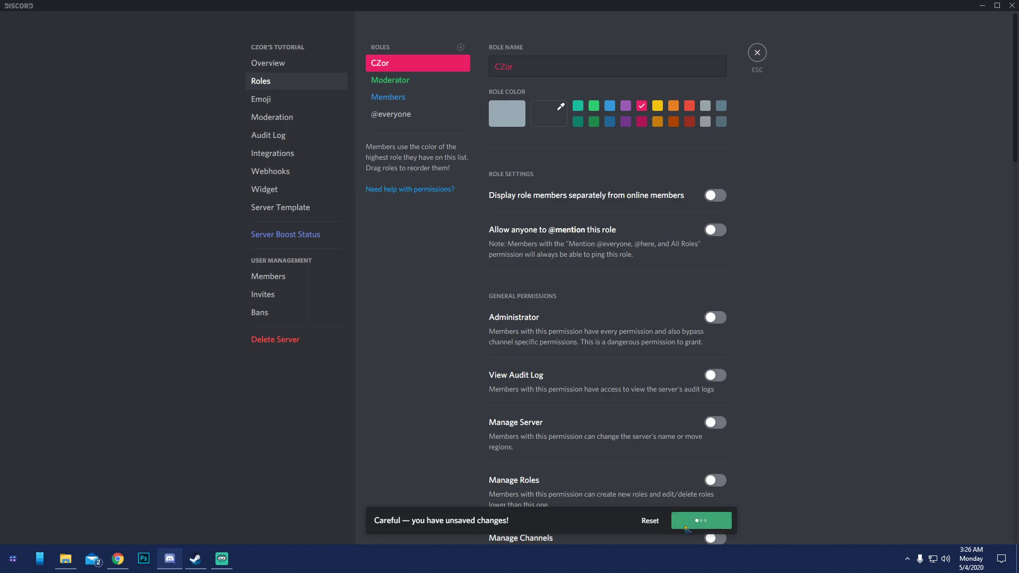
# Turn on 'Display role members separately from online members' for the Members role and save.
pyautogui.click(396, 98)
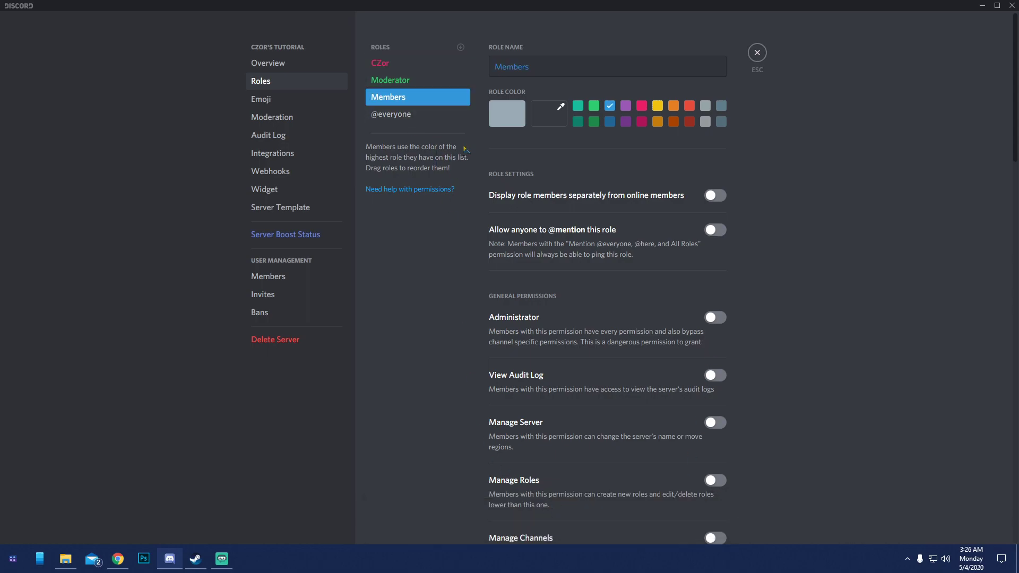
pyautogui.scroll(-8, 591, 304)
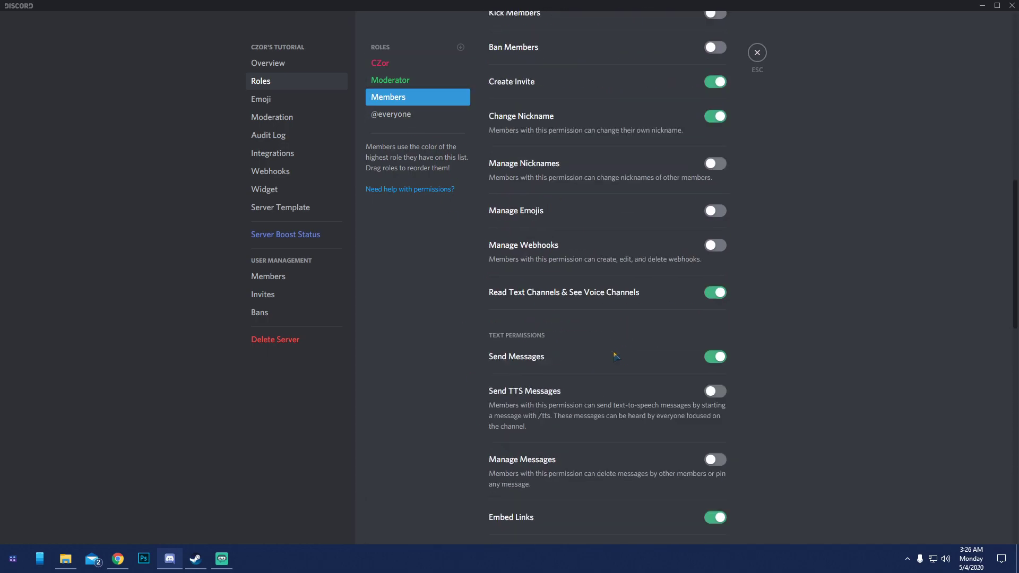
pyautogui.scroll(10, 598, 323)
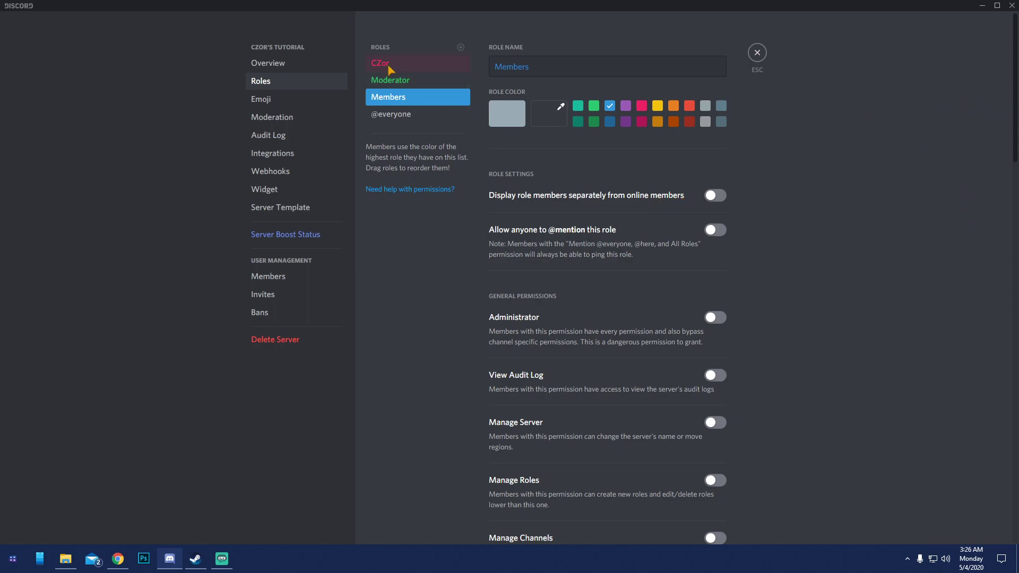
pyautogui.click(712, 196)
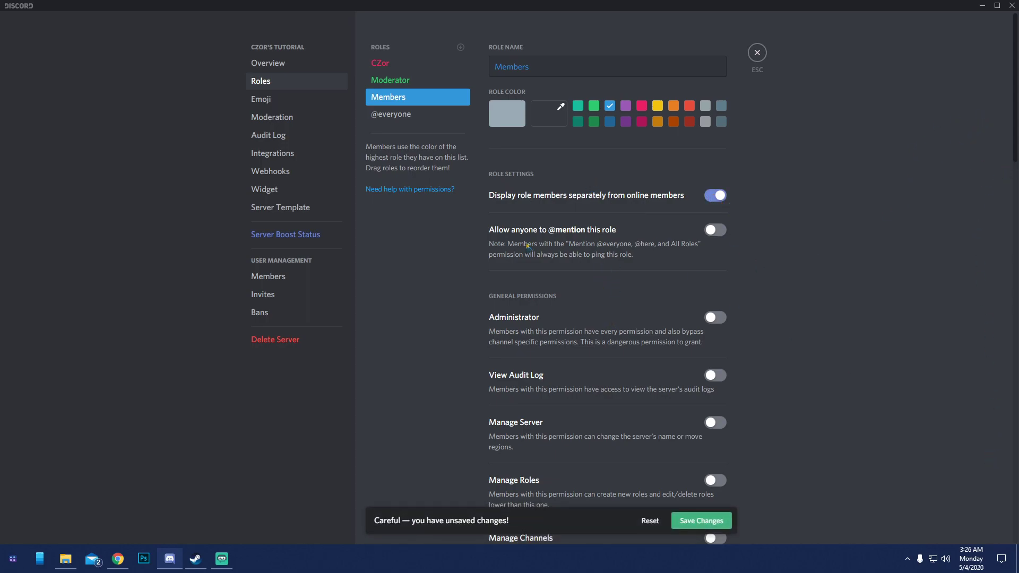
pyautogui.click(701, 521)
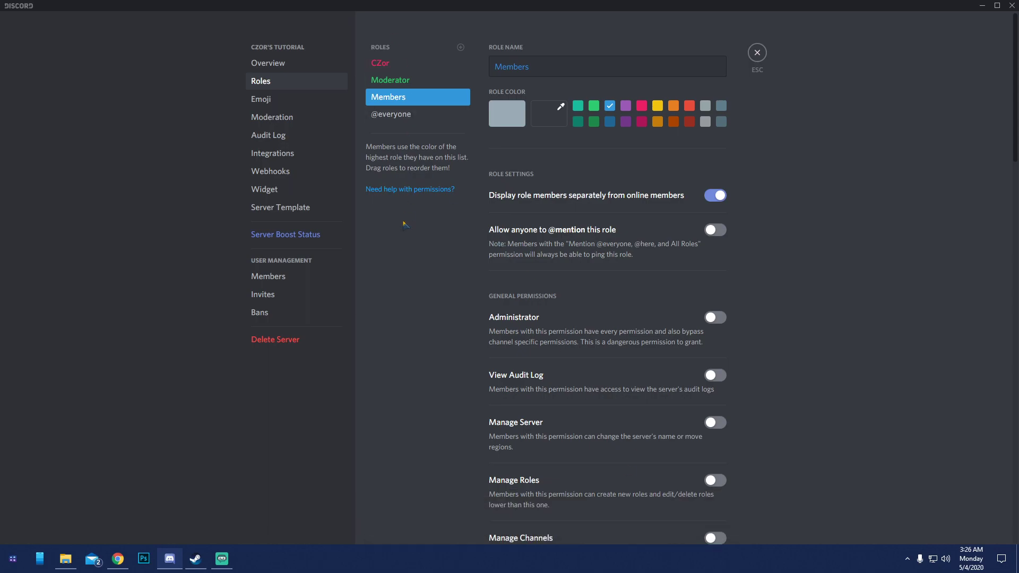